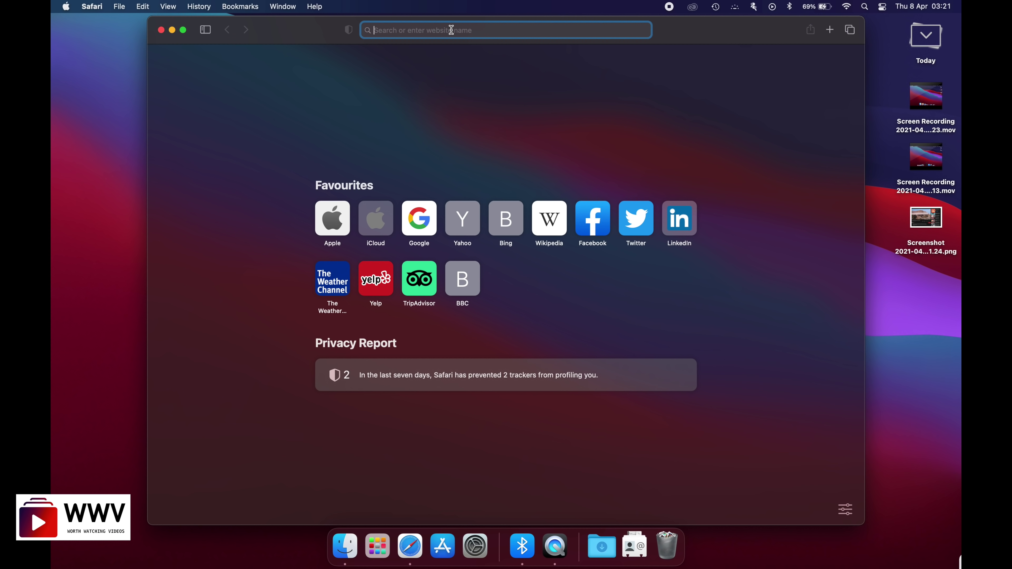
pyautogui.write('www.')
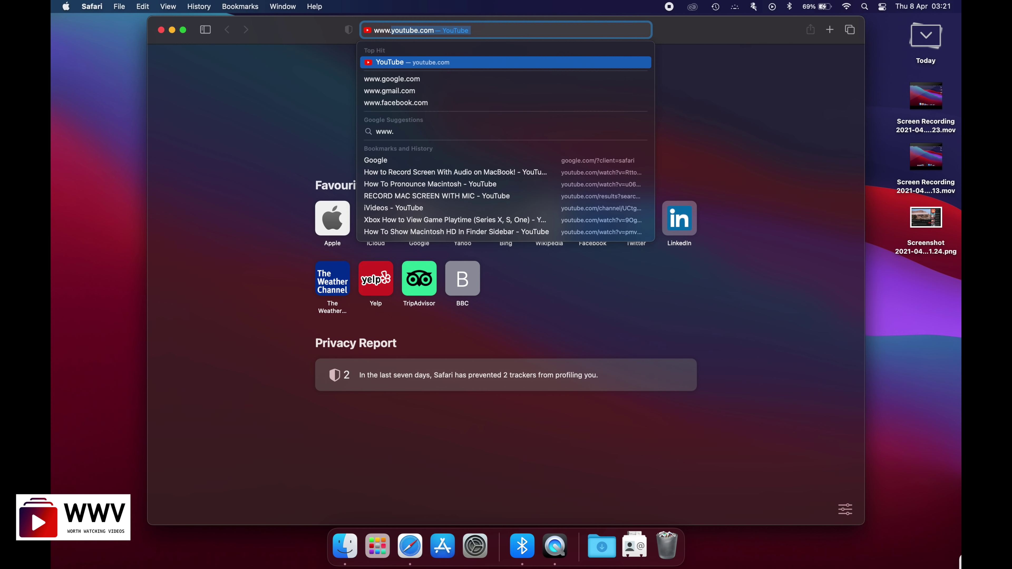
pyautogui.write('goog')
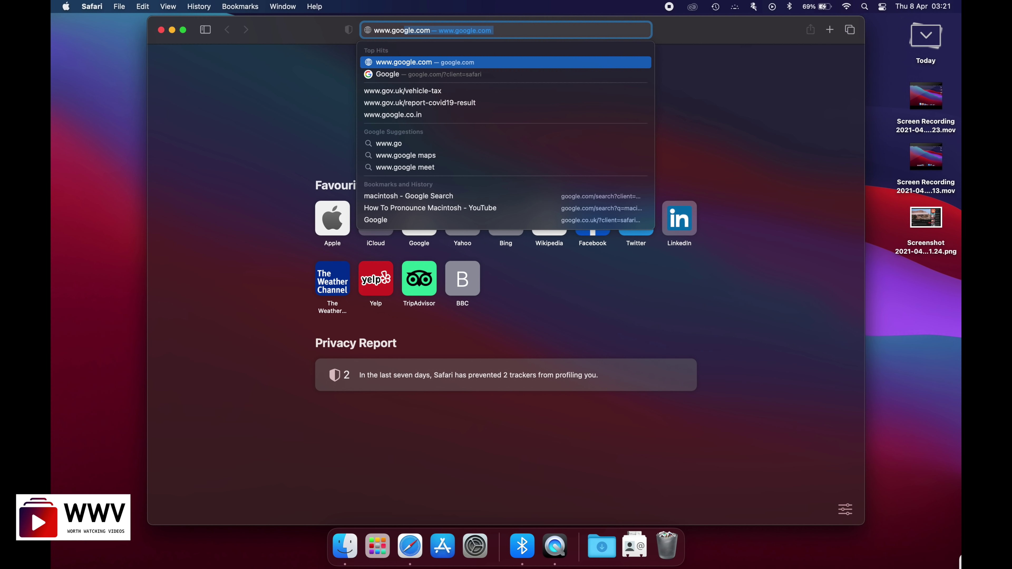
pyautogui.write('le')
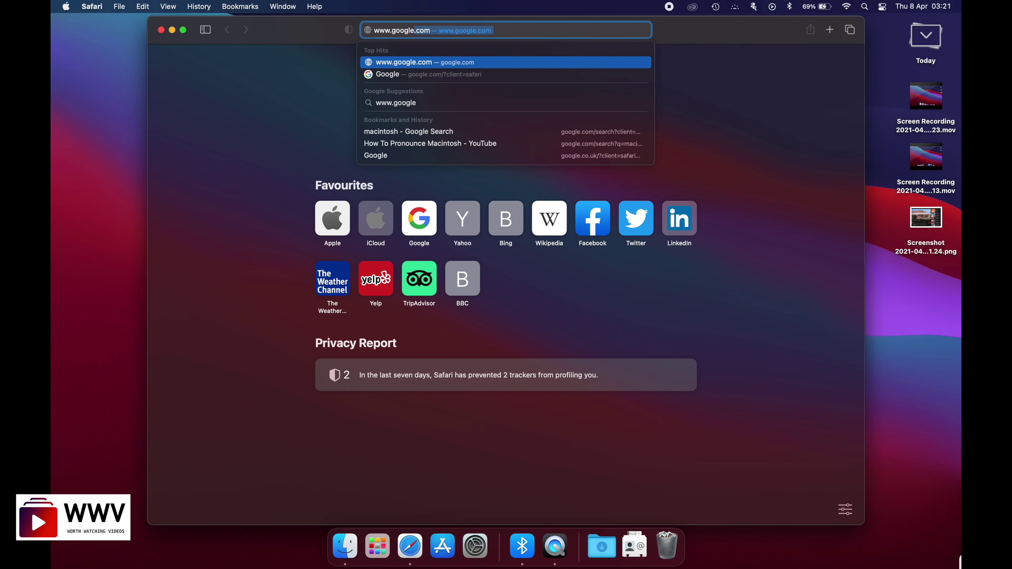
pyautogui.write('.com')
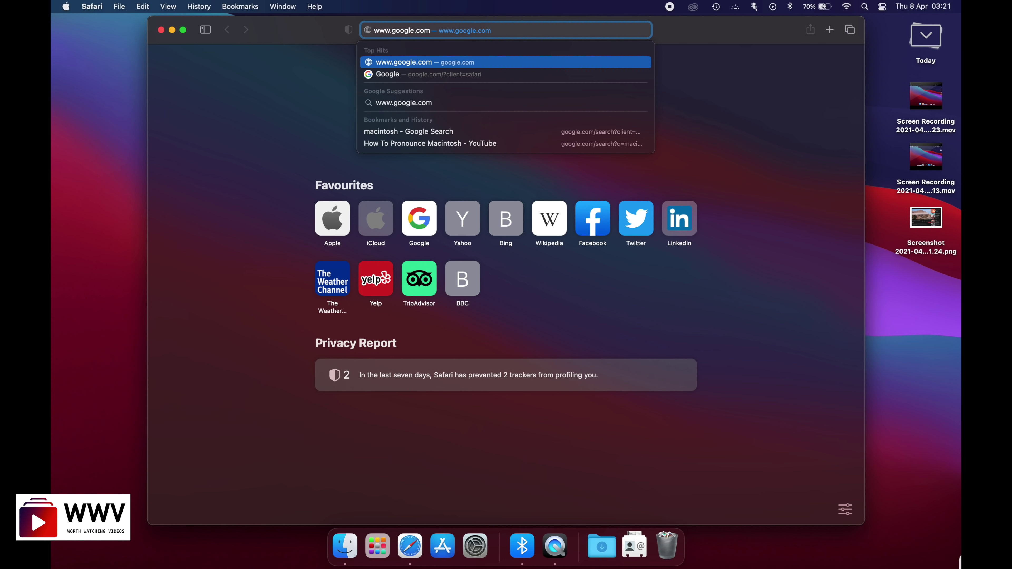
# - Load google.com and open the Google Account sign-in page
pyautogui.press('Return')
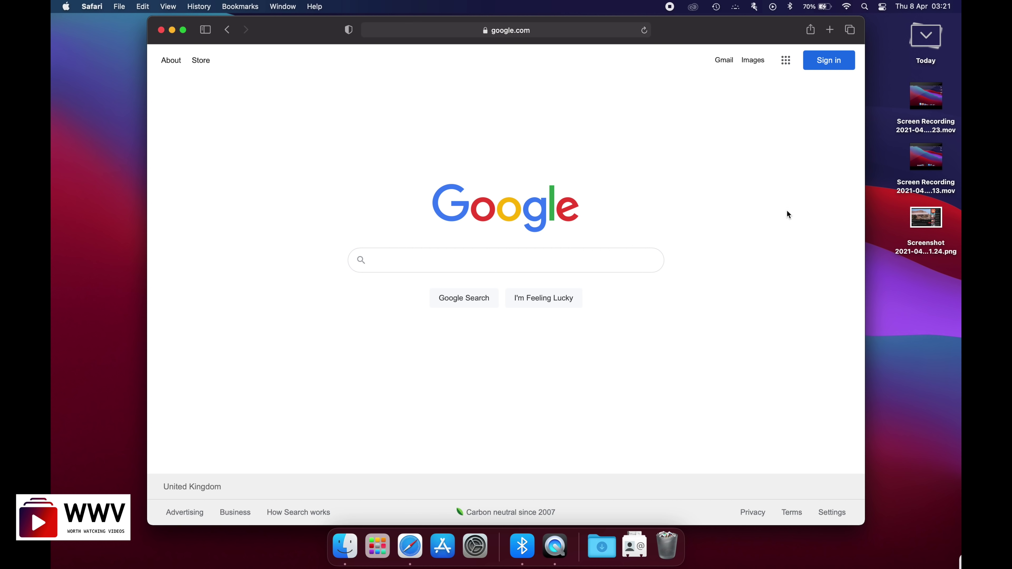
pyautogui.click(834, 62)
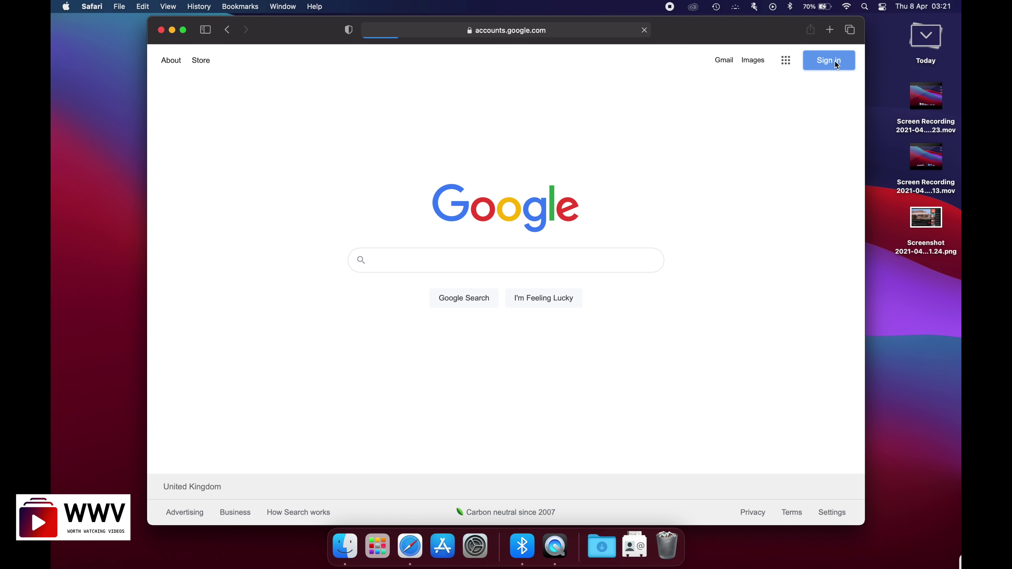
pyautogui.click(483, 388)
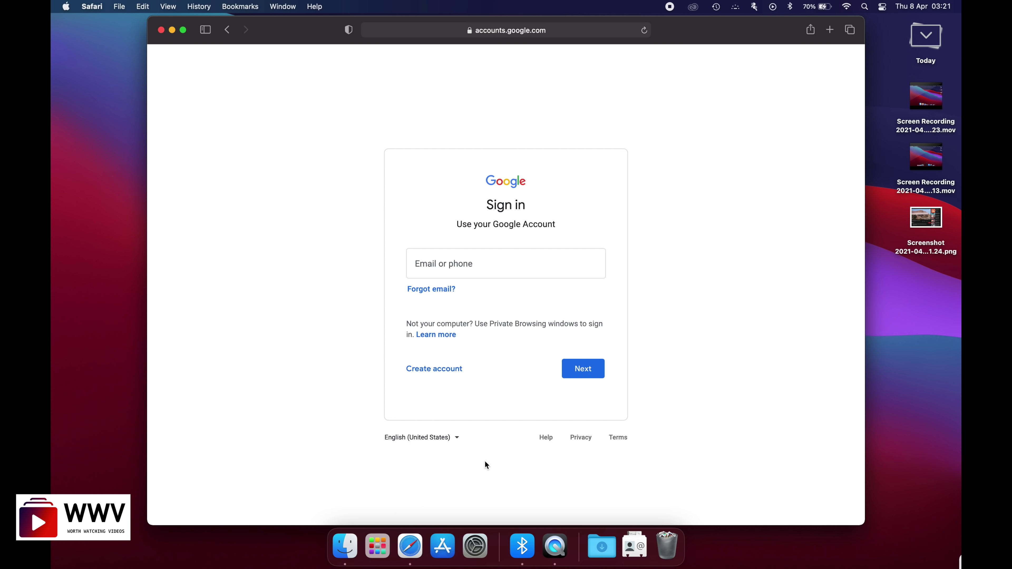
# - Start a new personal Google account and enter the first name
pyautogui.click(417, 374)
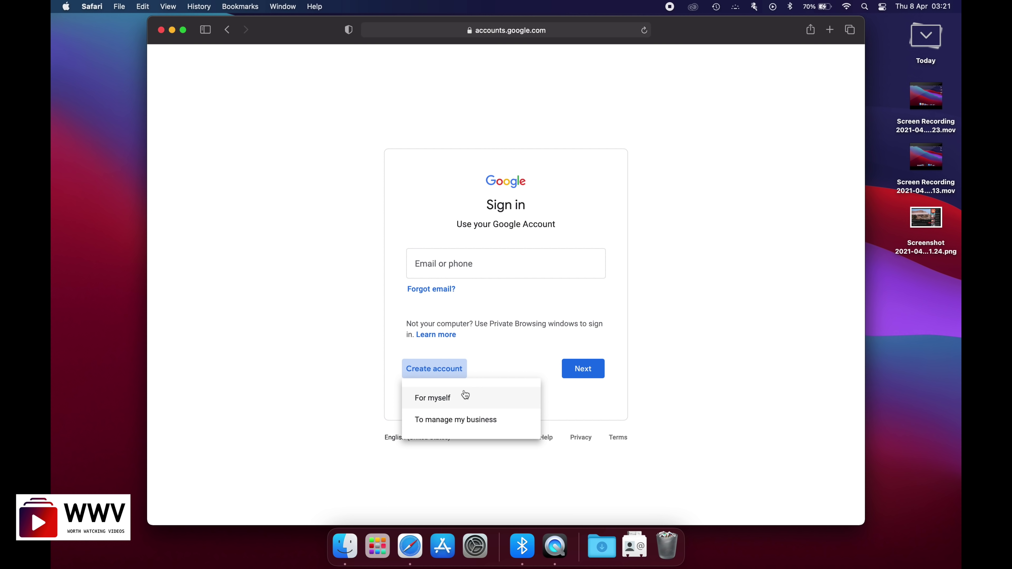
pyautogui.click(444, 403)
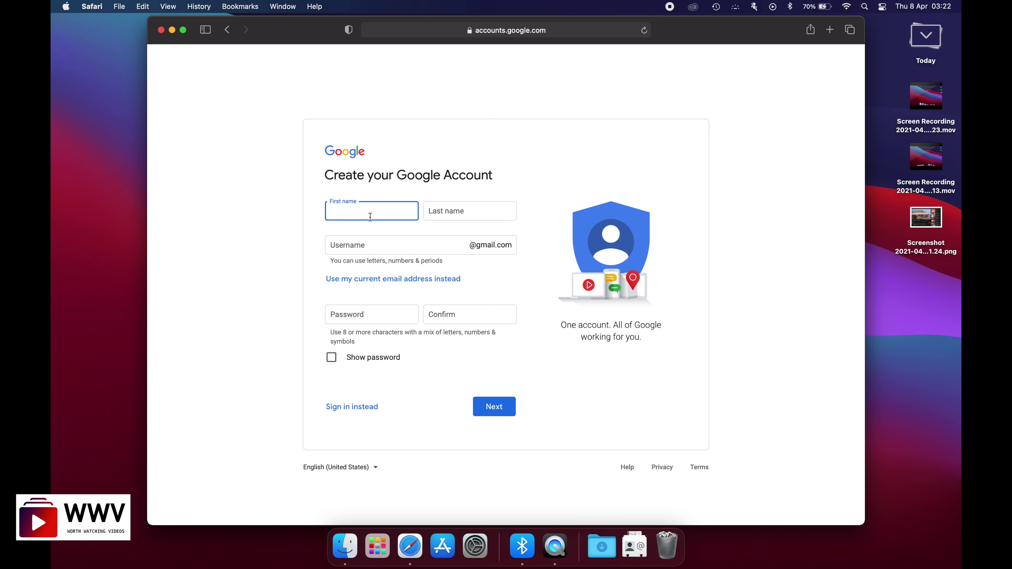
pyautogui.write('Jhon')
# - Enter the last name and a first-choice username, which is reported as taken
pyautogui.click(440, 214)
pyautogui.write('Cens')
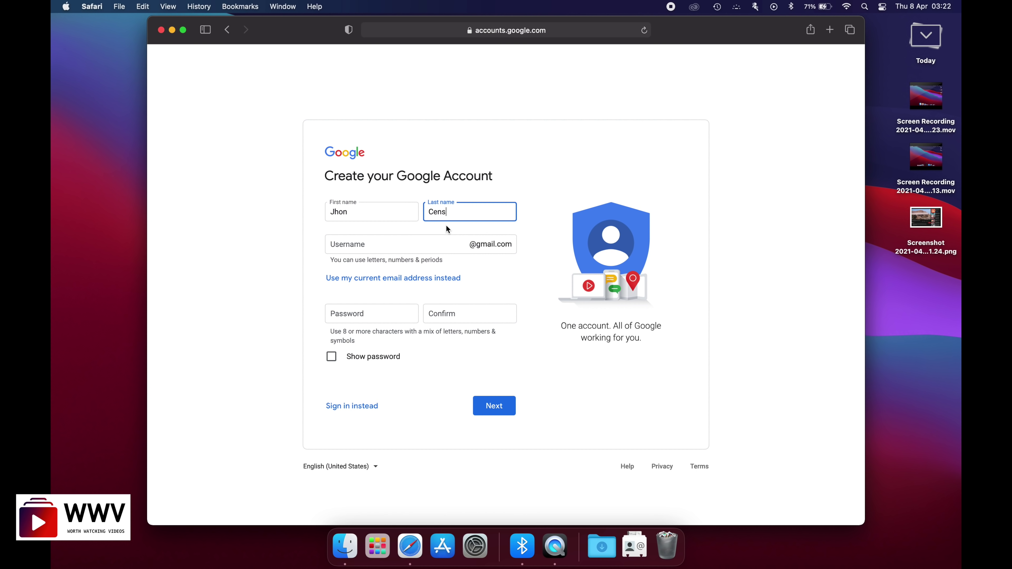
pyautogui.press('BackSpace')
pyautogui.write('a')
pyautogui.click(367, 249)
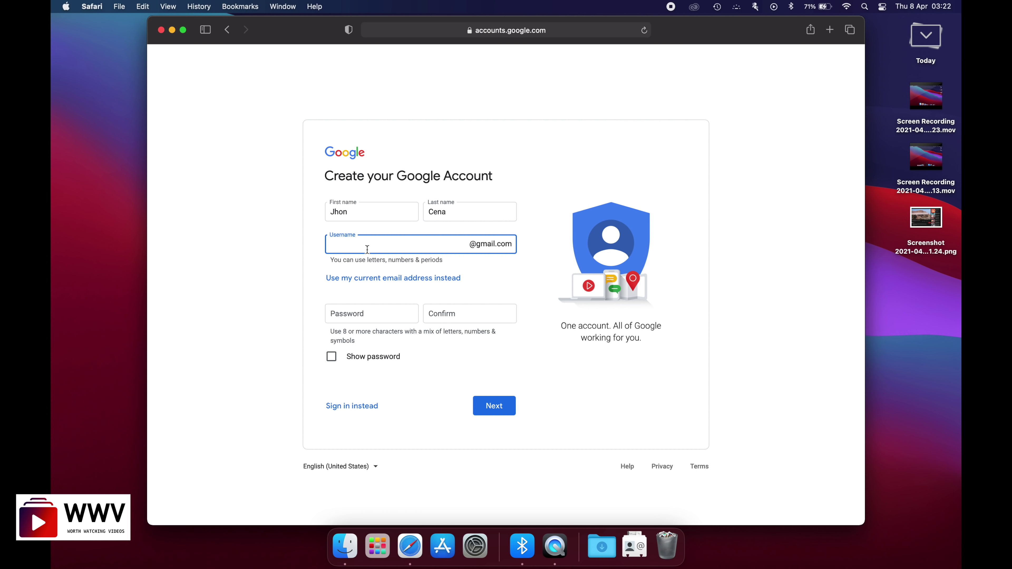
pyautogui.click(525, 282)
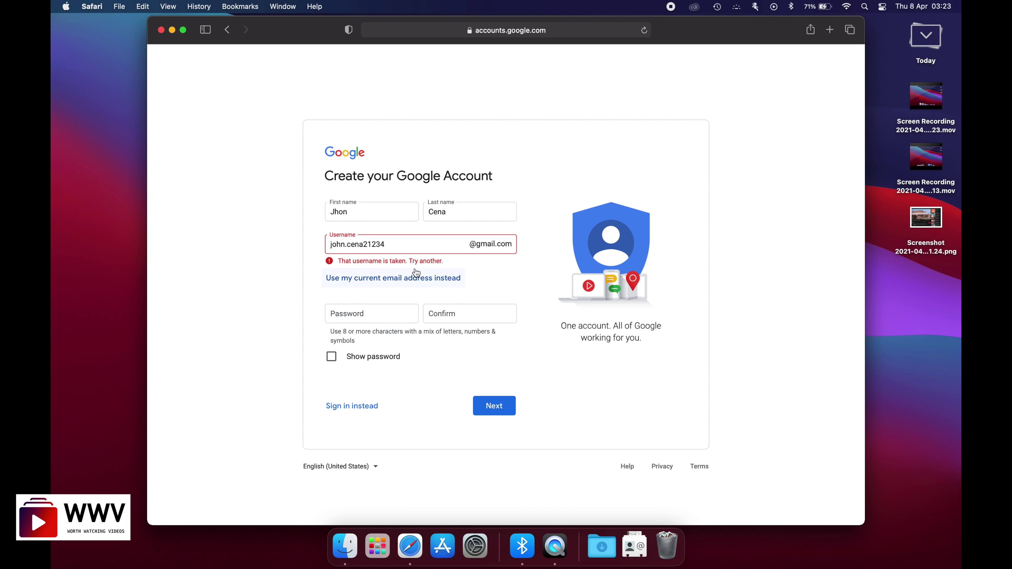
# - Append extra characters to the username so it is accepted
pyautogui.click(392, 240)
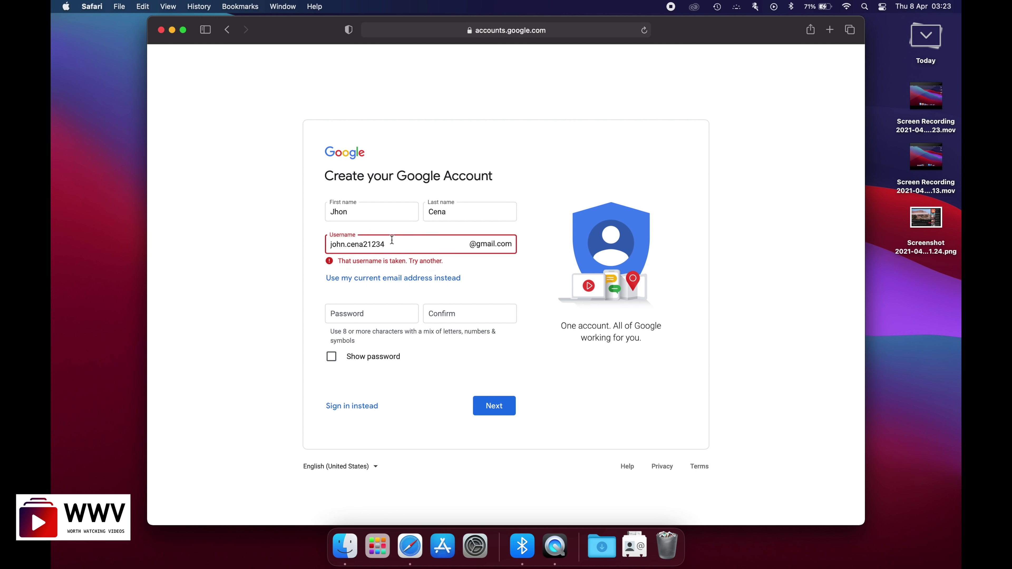
pyautogui.write('sw')
pyautogui.click(487, 279)
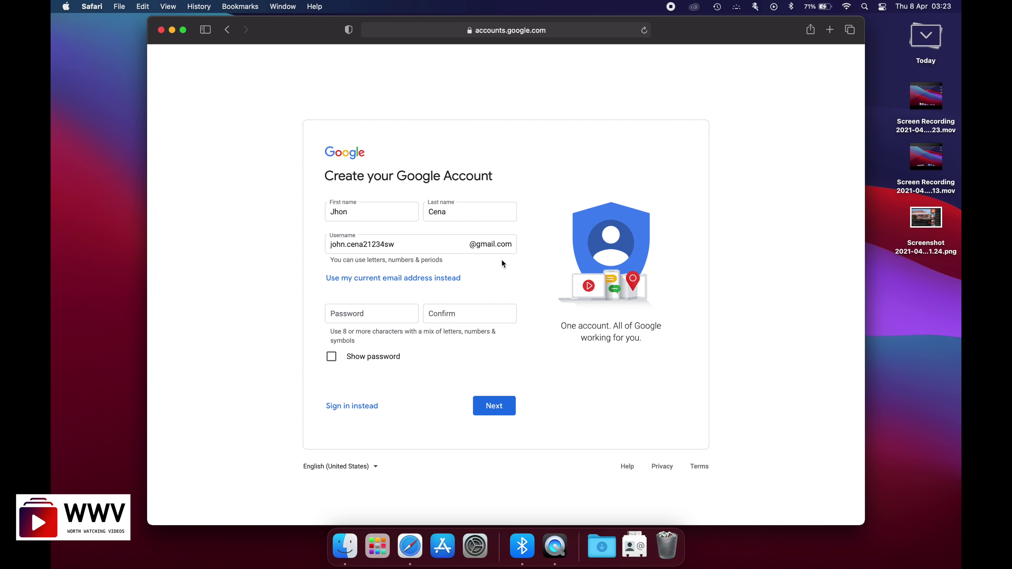
pyautogui.click(363, 314)
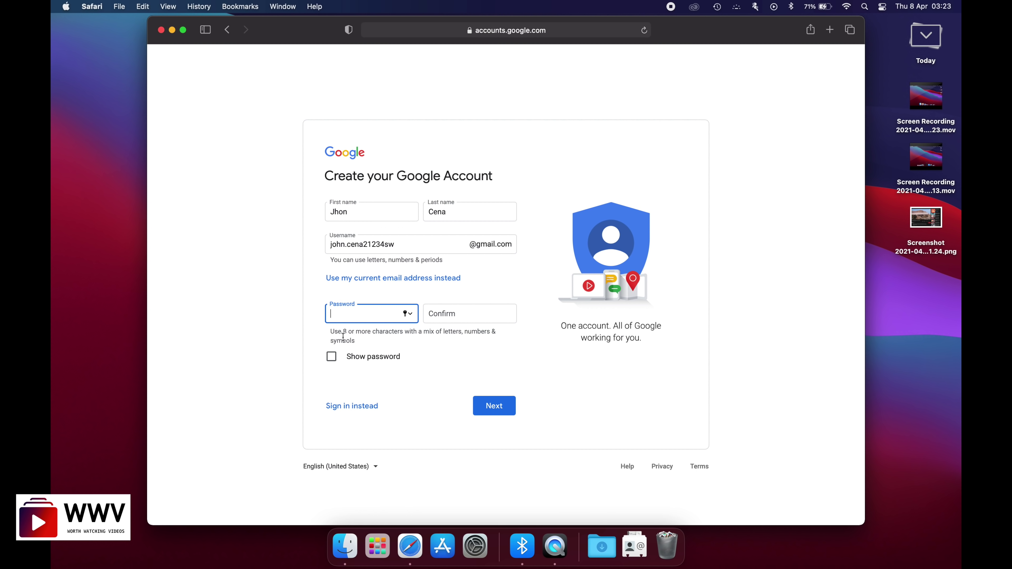
# - Set and confirm the account password, submit, and decline saving it in Safari
pyautogui.write('•••••')
pyautogui.write('••••')
pyautogui.click(454, 314)
pyautogui.write('•••••••••')
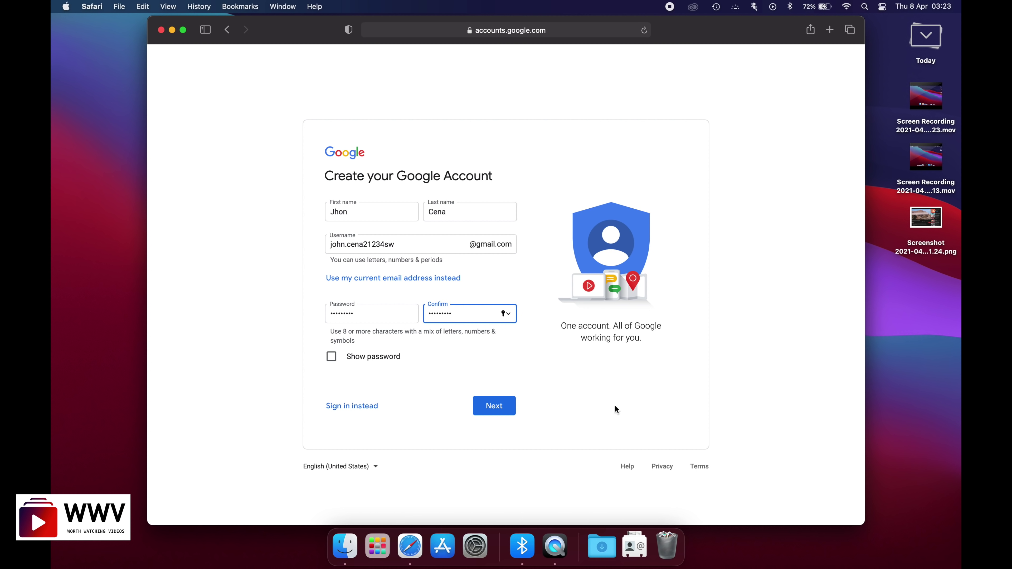
pyautogui.click(505, 408)
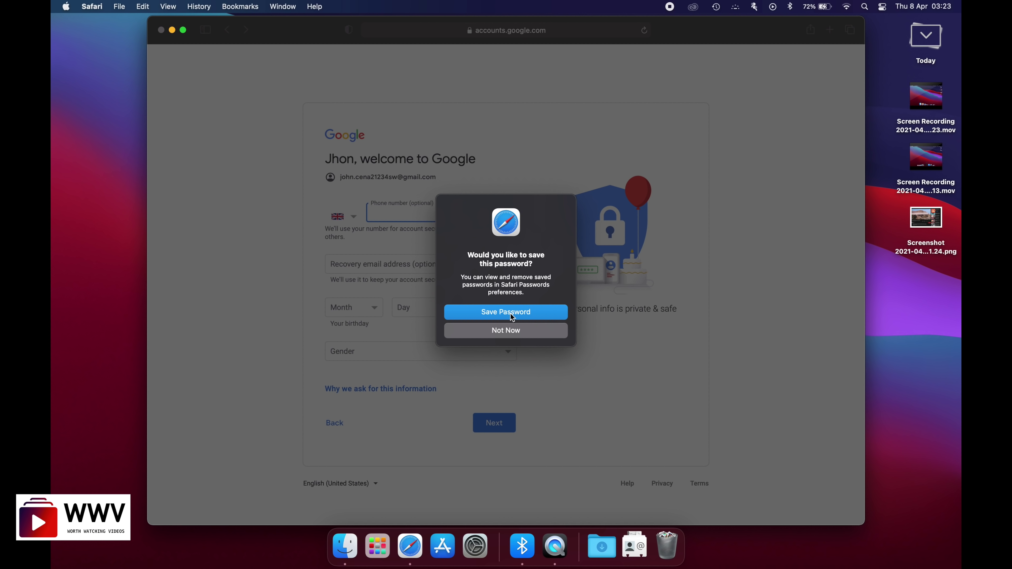
pyautogui.click(480, 331)
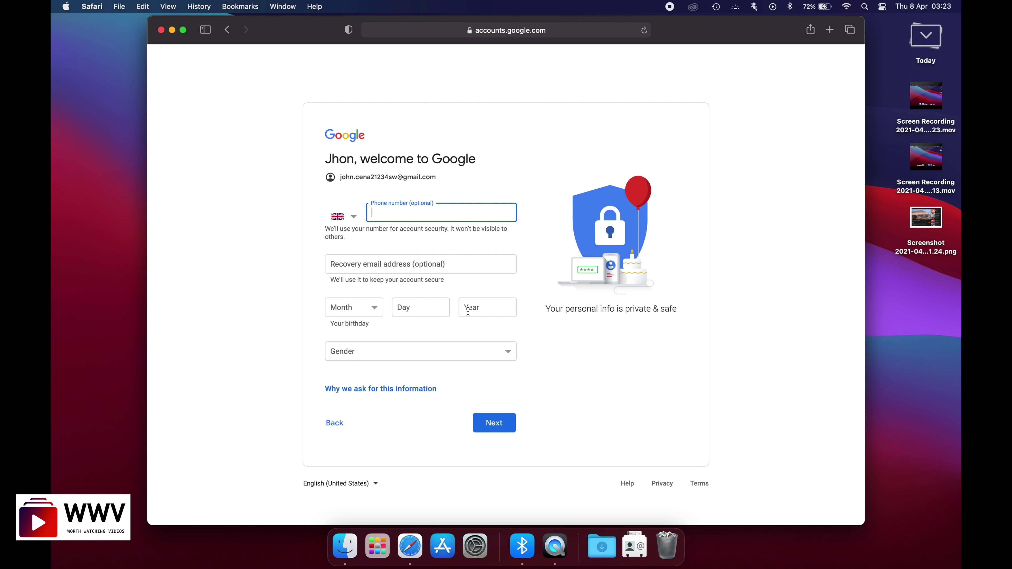
# - Enter the birthday as January 1, 1990
pyautogui.click(380, 307)
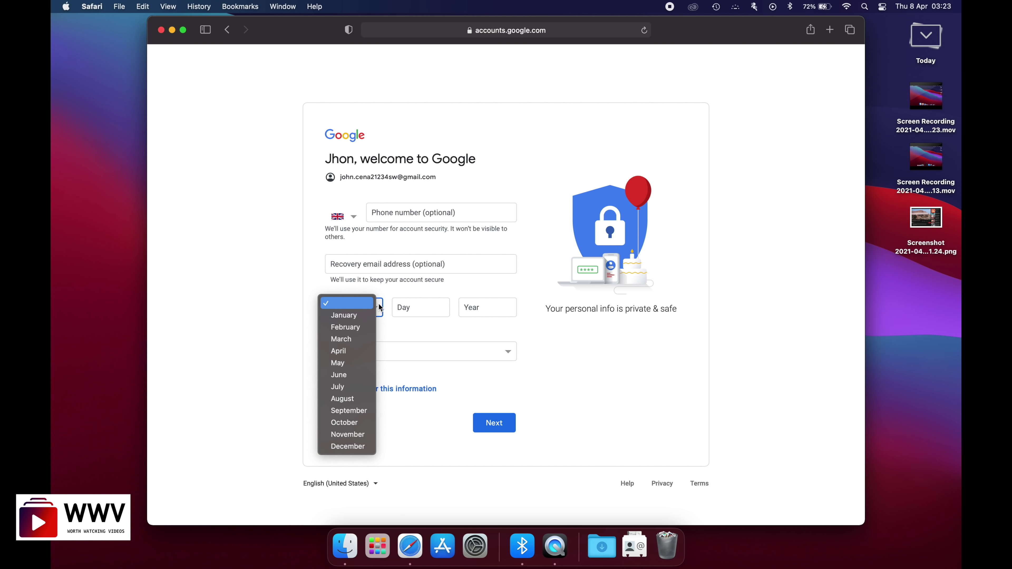
pyautogui.click(354, 318)
pyautogui.click(414, 315)
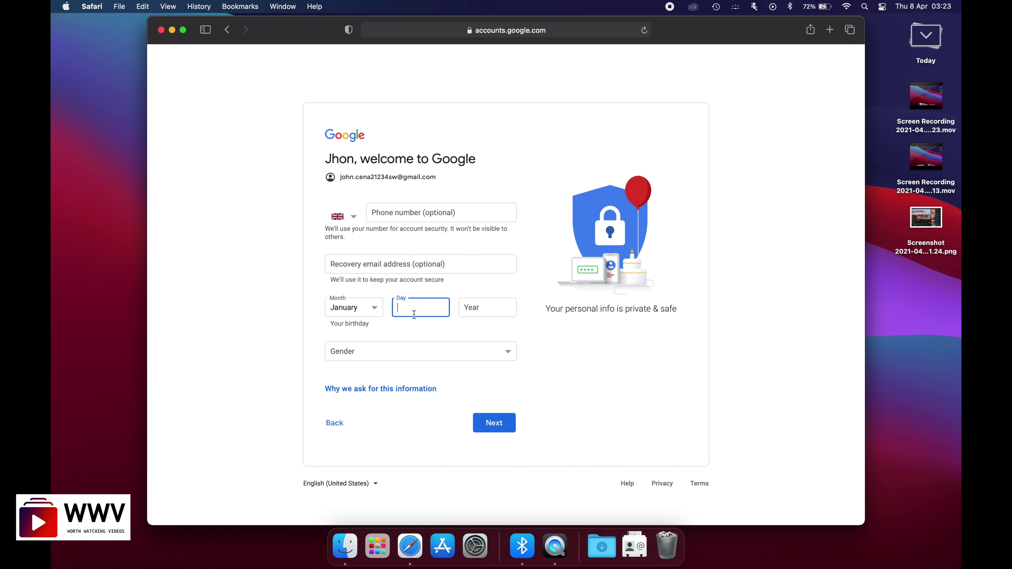
pyautogui.write('1')
pyautogui.click(492, 313)
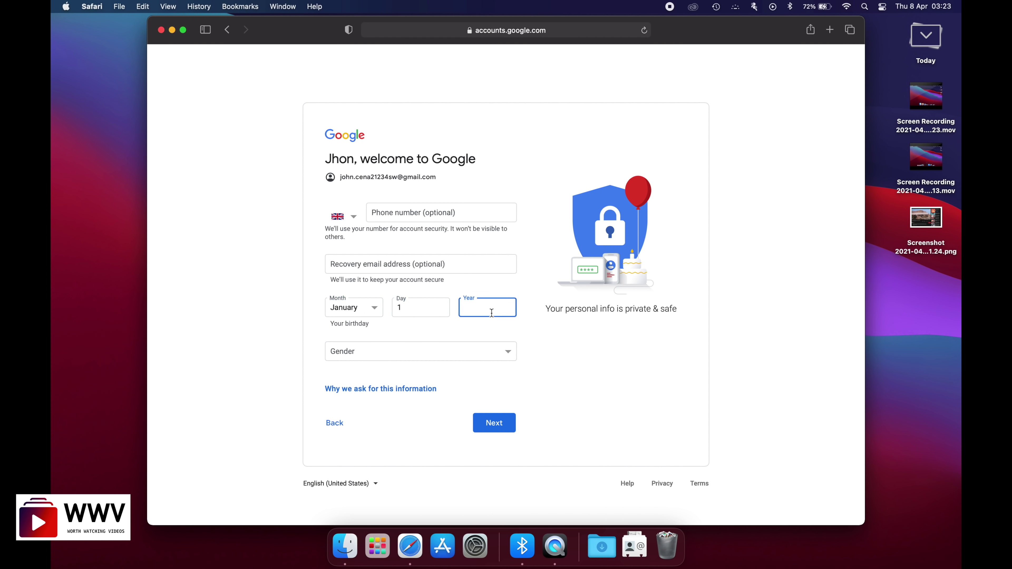
pyautogui.write('1990')
# - Choose a gender and submit the birthday and gender details
pyautogui.click(504, 349)
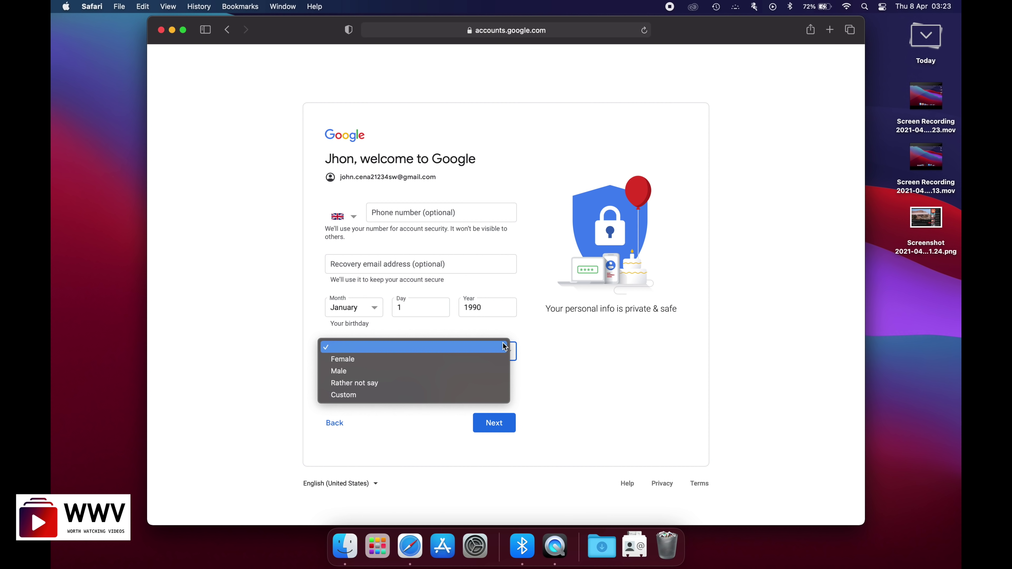
pyautogui.click(432, 360)
pyautogui.click(431, 357)
pyautogui.click(375, 365)
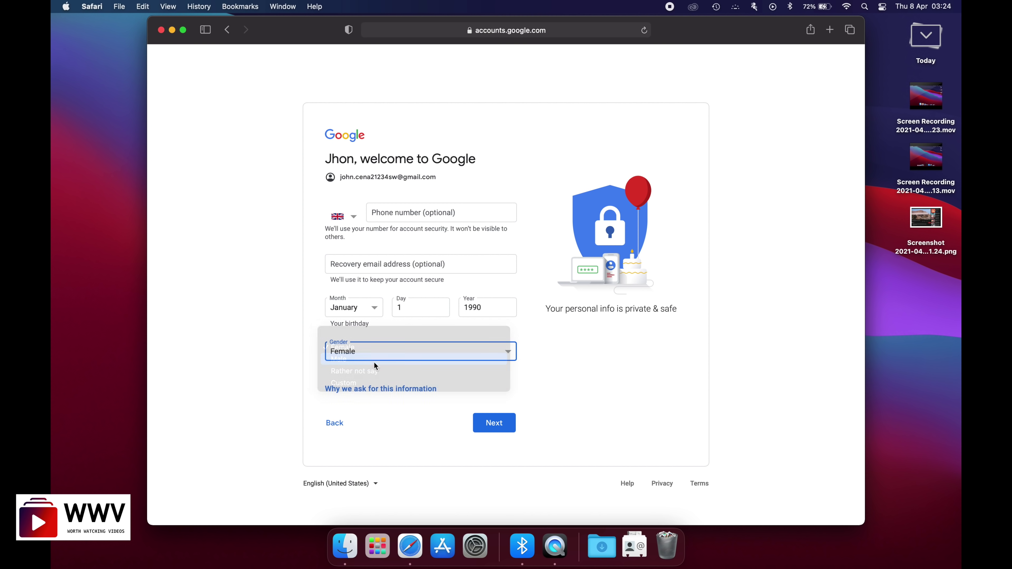
pyautogui.click(494, 425)
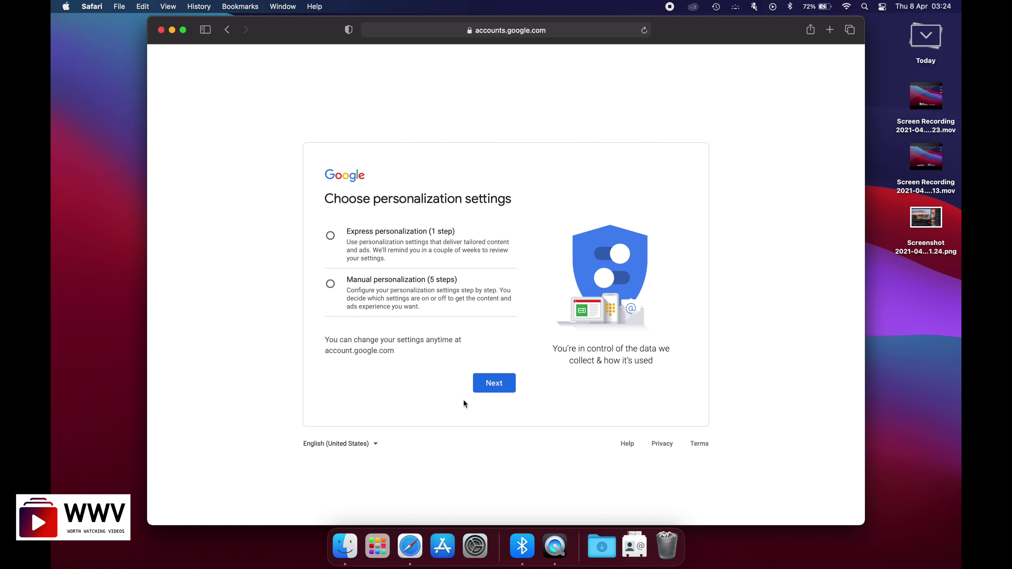
# - Choose Express personalization, confirm the settings and cookies, and agree to the privacy terms
pyautogui.click(335, 244)
pyautogui.click(489, 382)
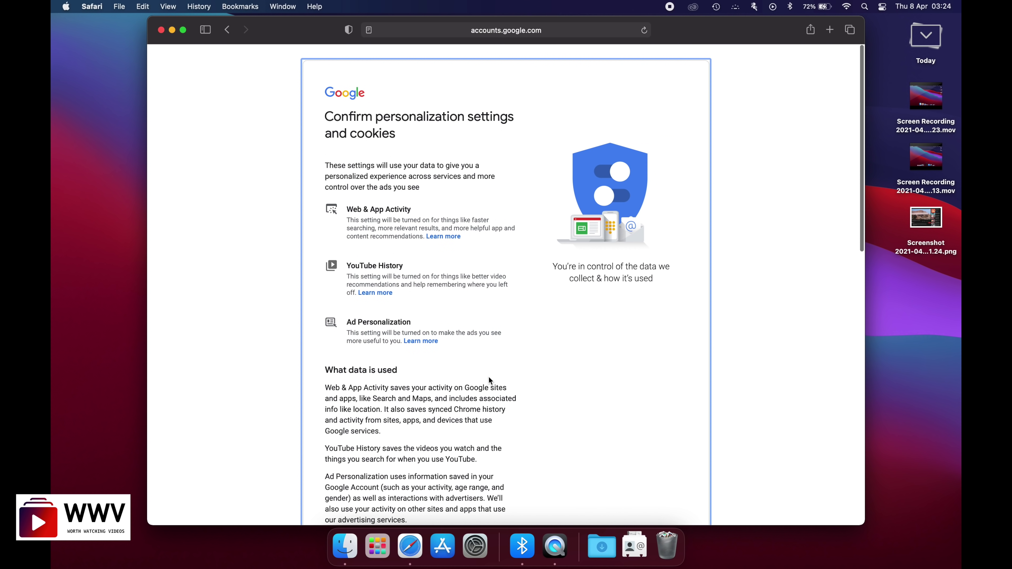
pyautogui.scroll(-5, 488, 377)
pyautogui.scroll(-15, 488, 376)
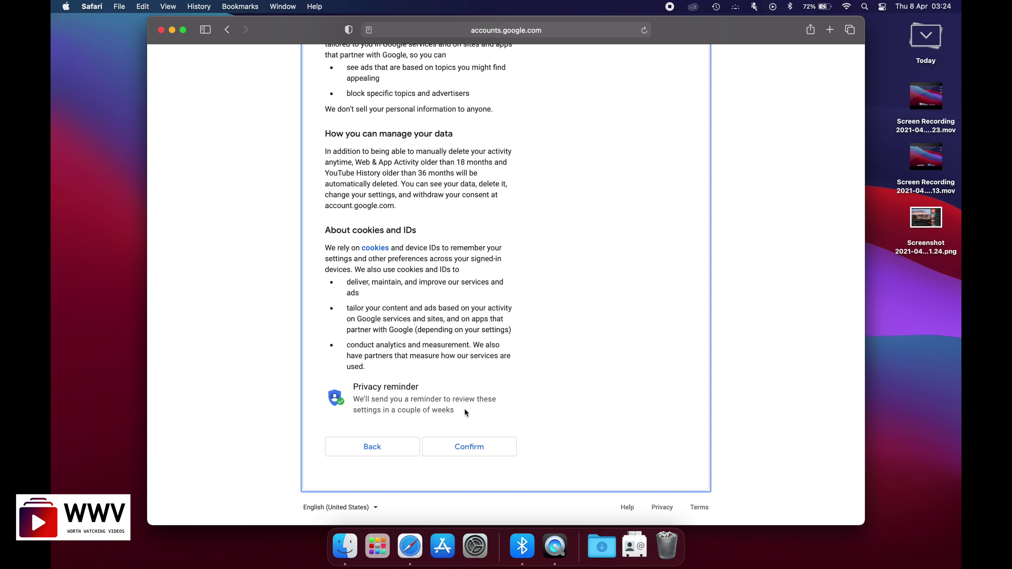
pyautogui.click(451, 453)
pyautogui.scroll(-5, 493, 405)
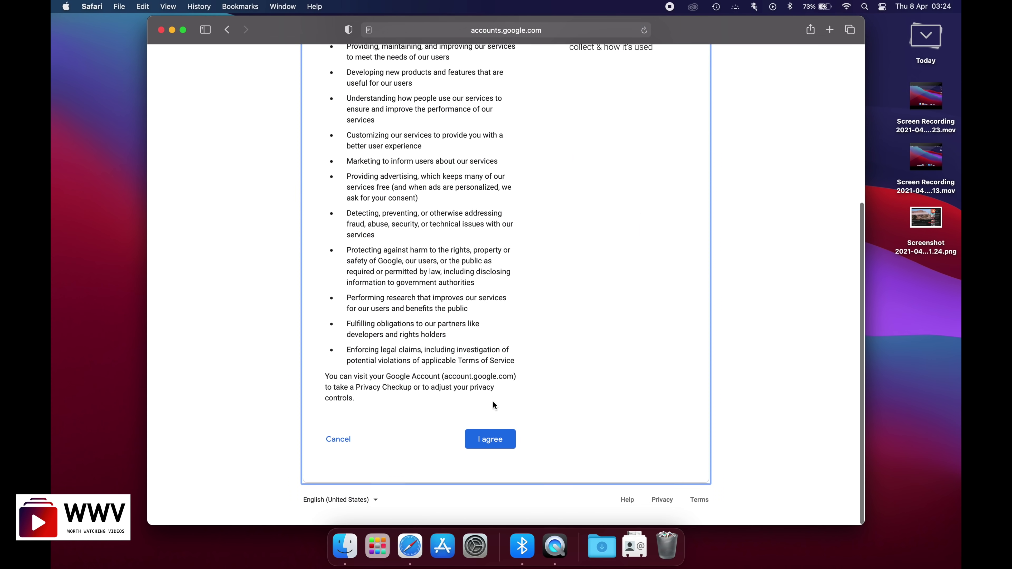
pyautogui.click(490, 447)
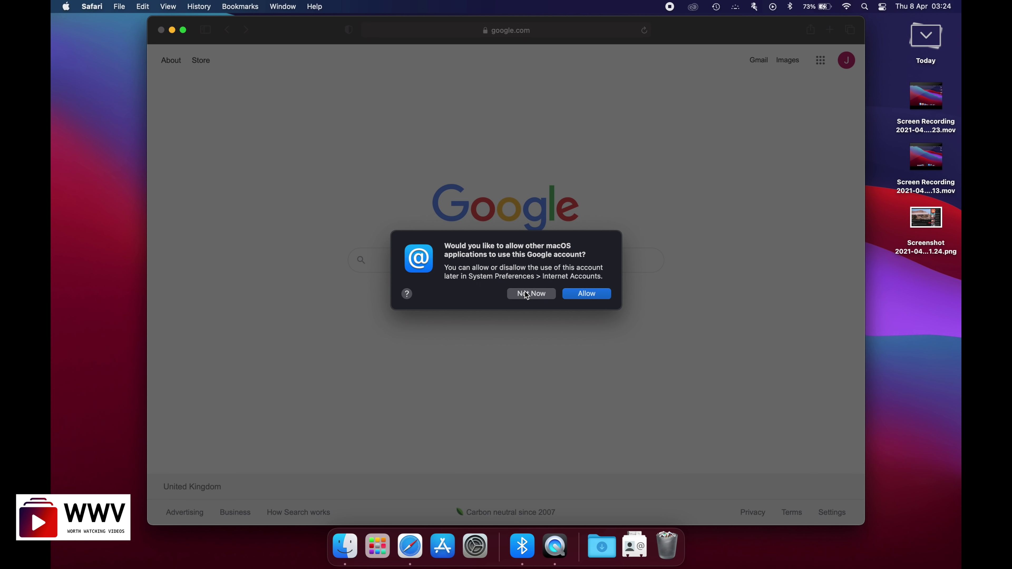
# - Decline macOS account sharing, then view and close the account panel on Google
pyautogui.click(527, 294)
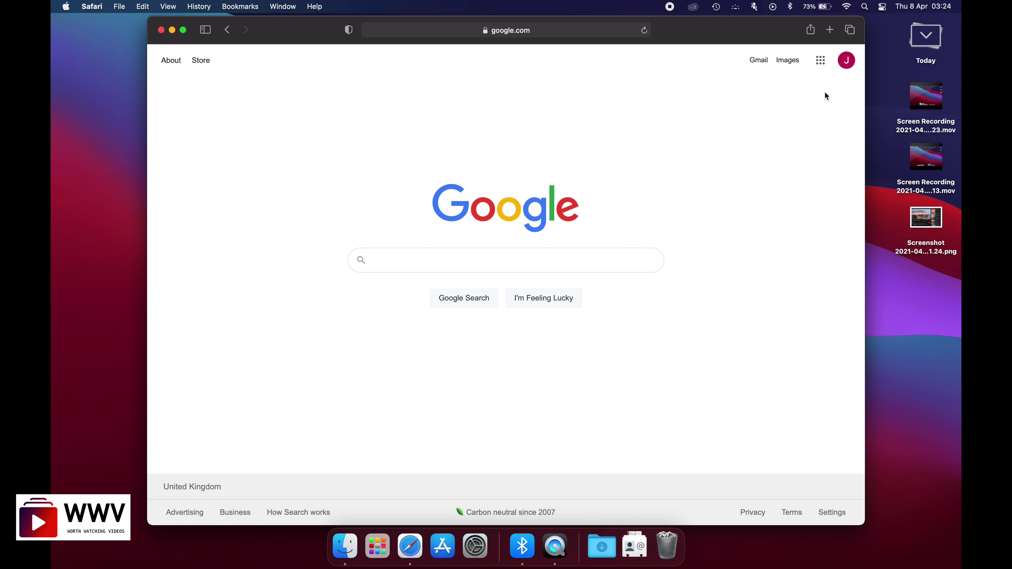
pyautogui.click(848, 61)
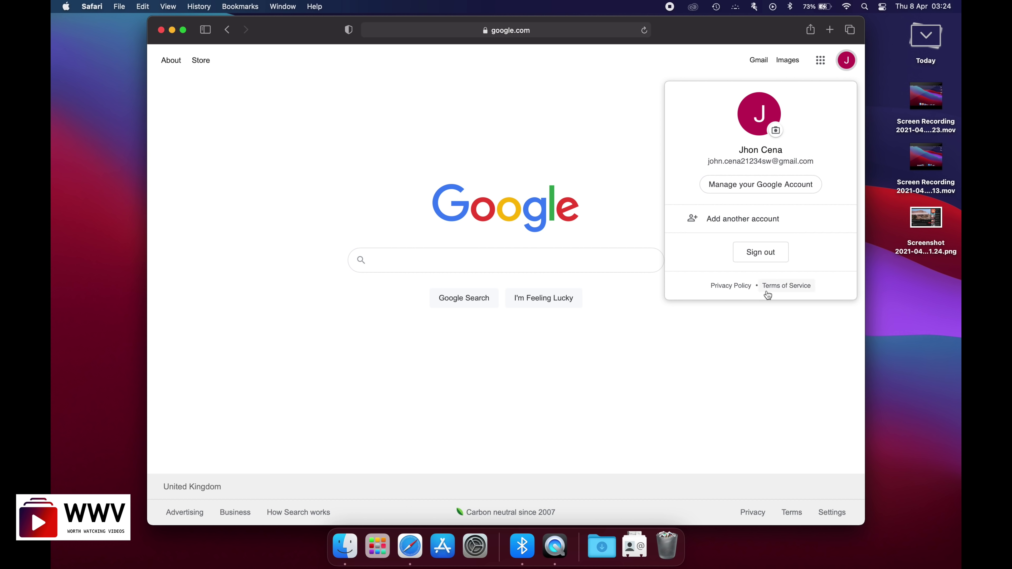
pyautogui.click(661, 407)
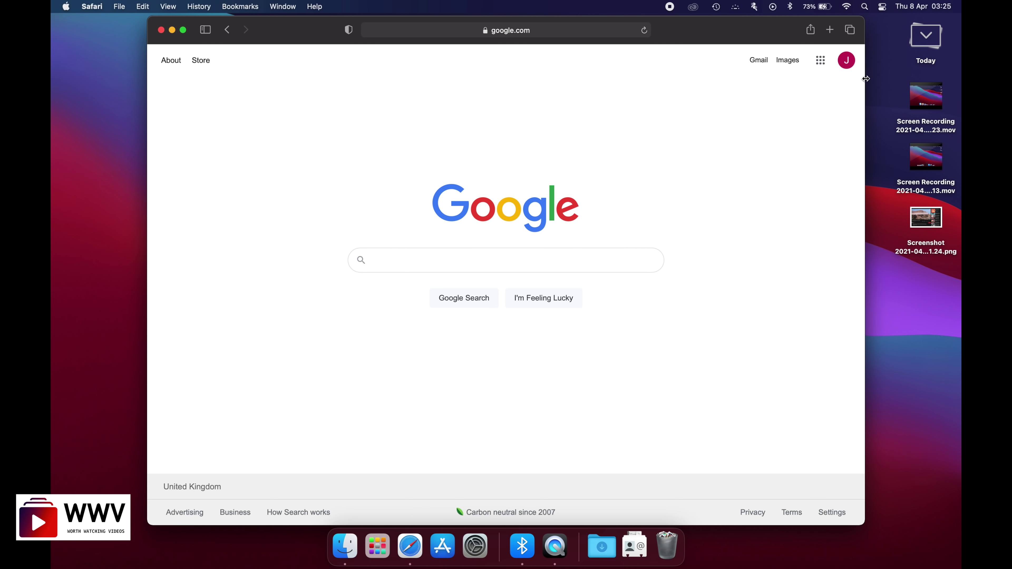
pyautogui.click(821, 62)
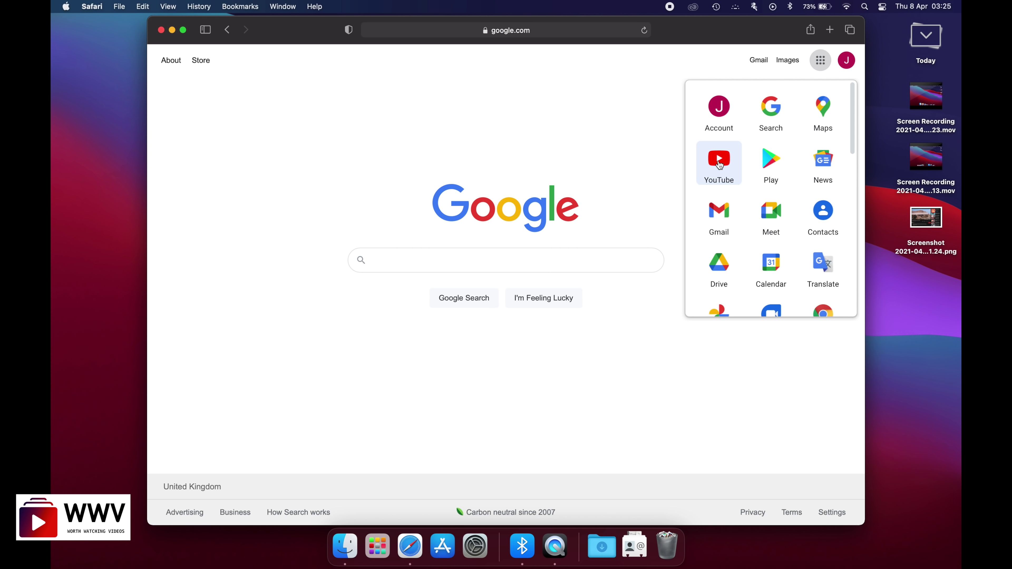
# - Go to YouTube, enlarge Safari to full screen, sign in and check the avatar menu
pyautogui.click(719, 164)
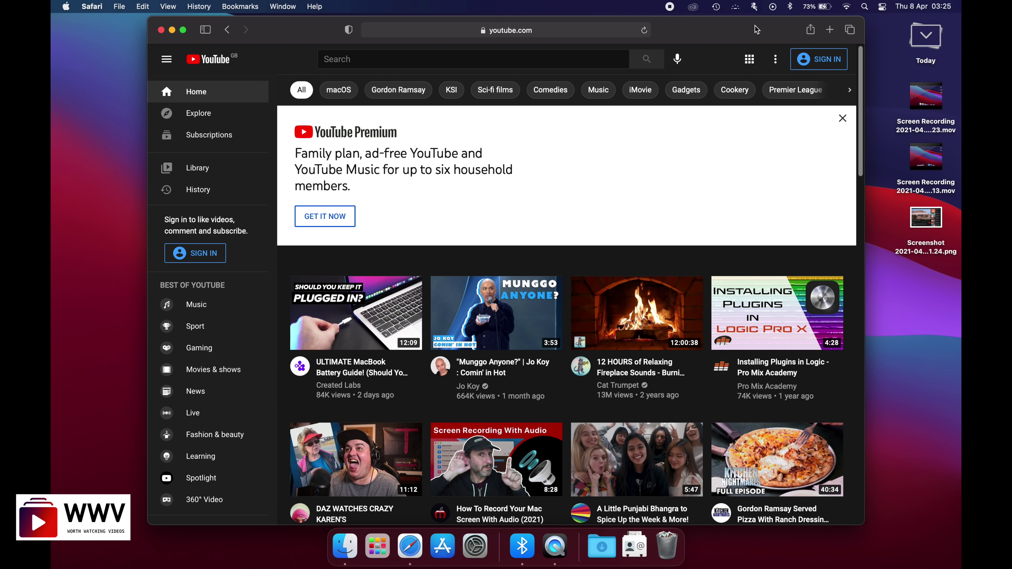
pyautogui.hotkey('ctrl', 'alt', 'j')
pyautogui.moveTo(480, 204); pyautogui.dragTo(961, 15)
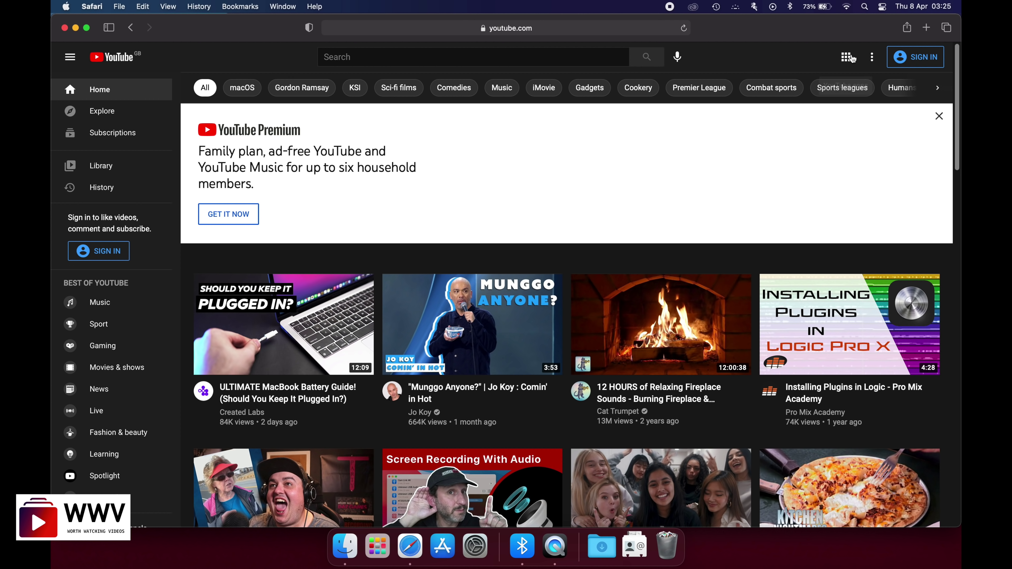
pyautogui.click(904, 65)
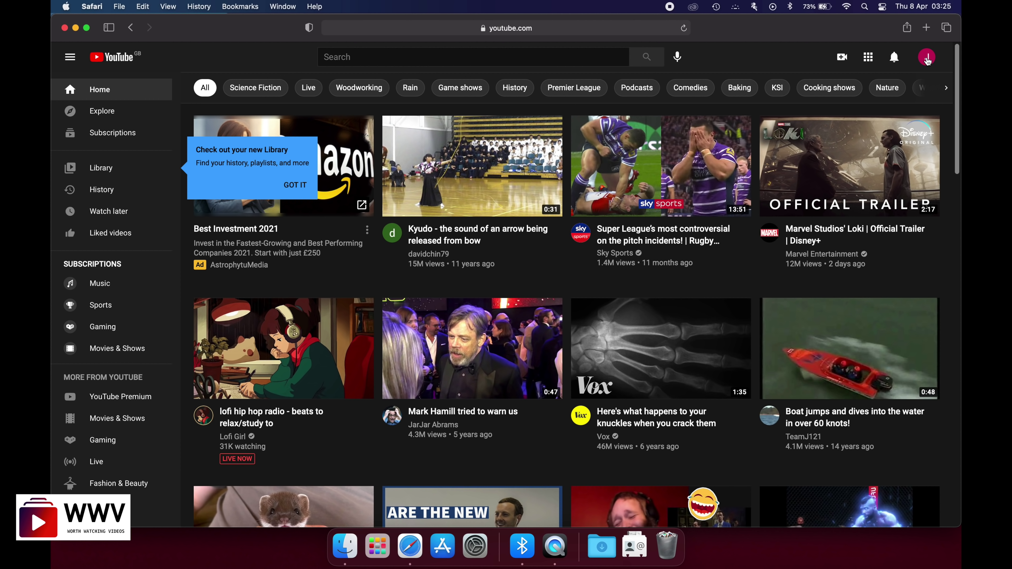
pyautogui.click(927, 59)
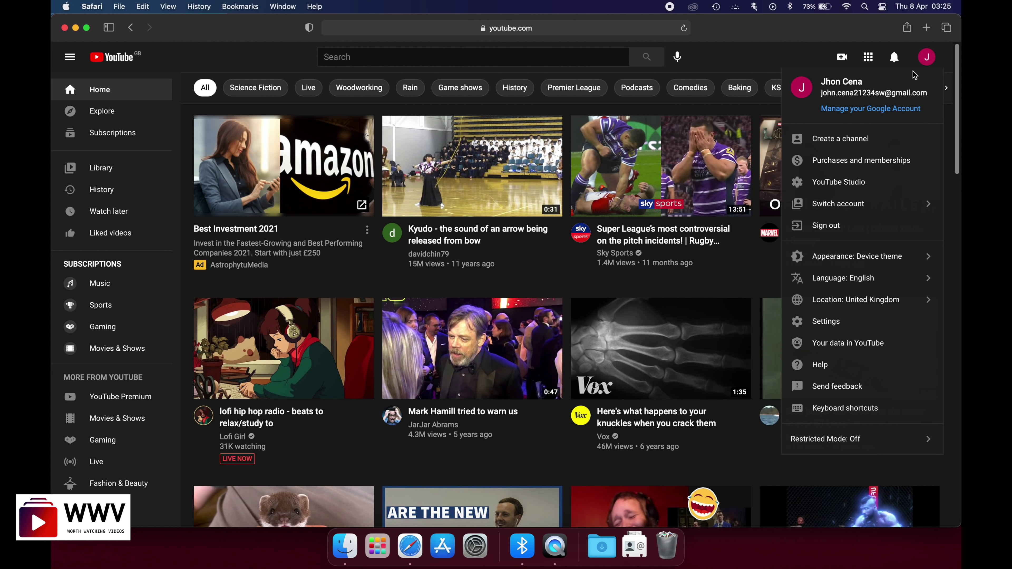
pyautogui.click(924, 63)
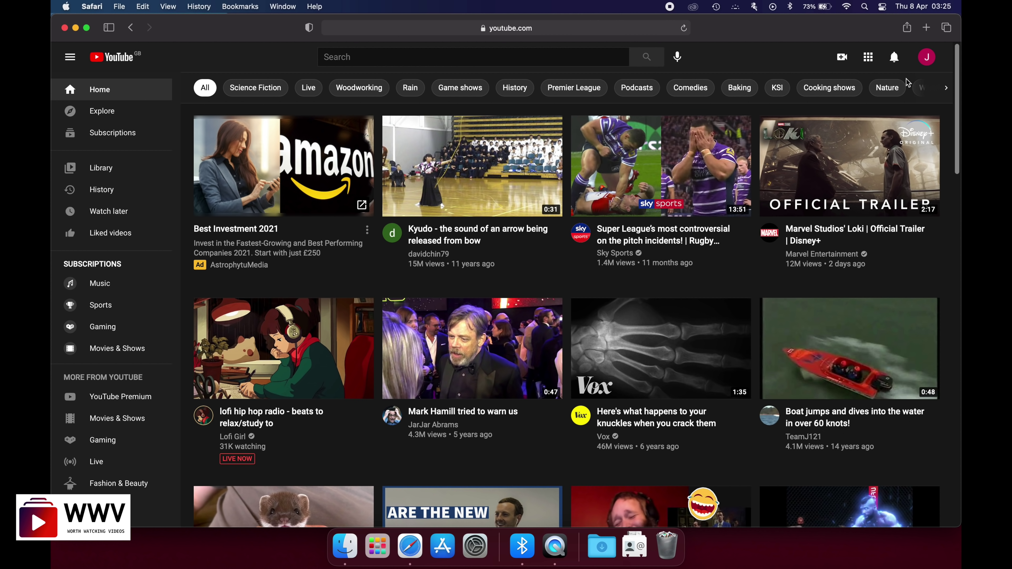
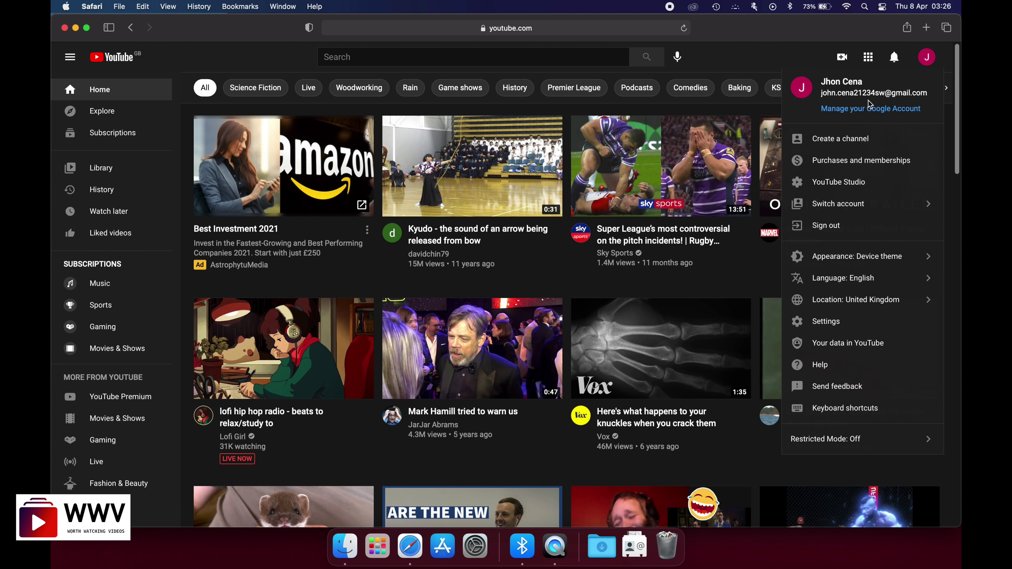
# - Glance at the YouTube apps list, then choose Create a channel from the account menu
pyautogui.click(929, 63)
pyautogui.moveTo(890, 138)
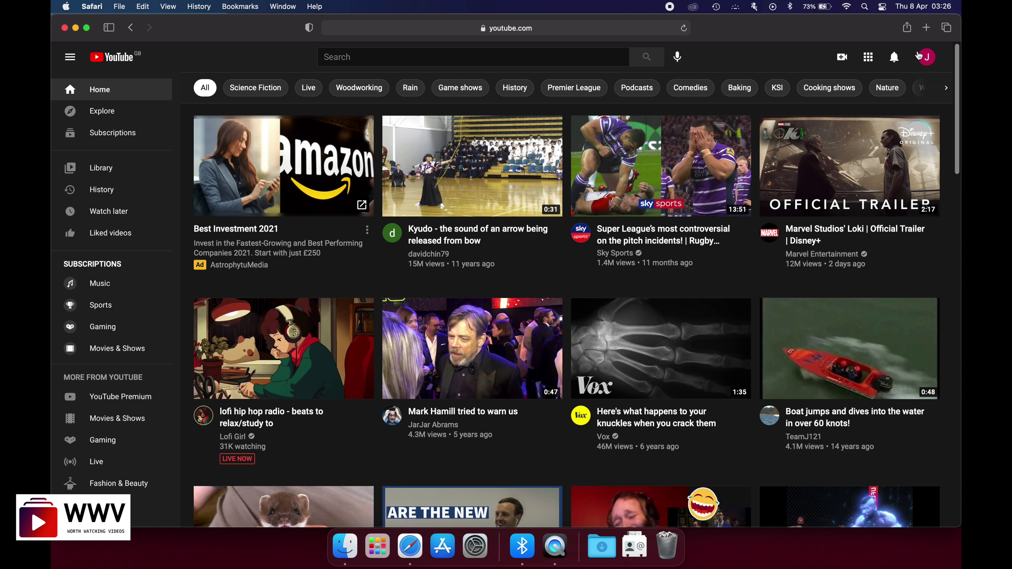
pyautogui.click(869, 60)
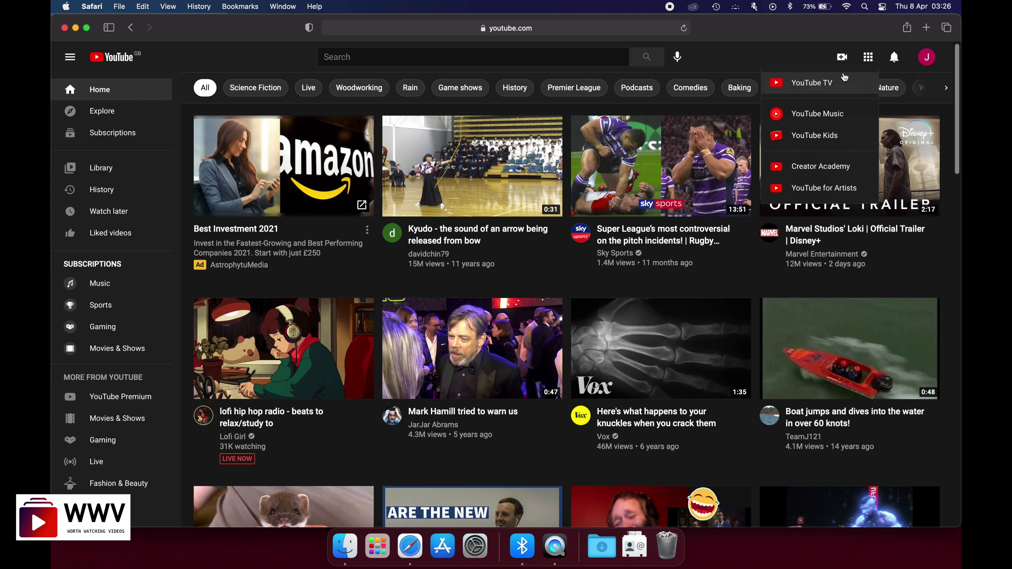
pyautogui.click(867, 57)
pyautogui.click(923, 59)
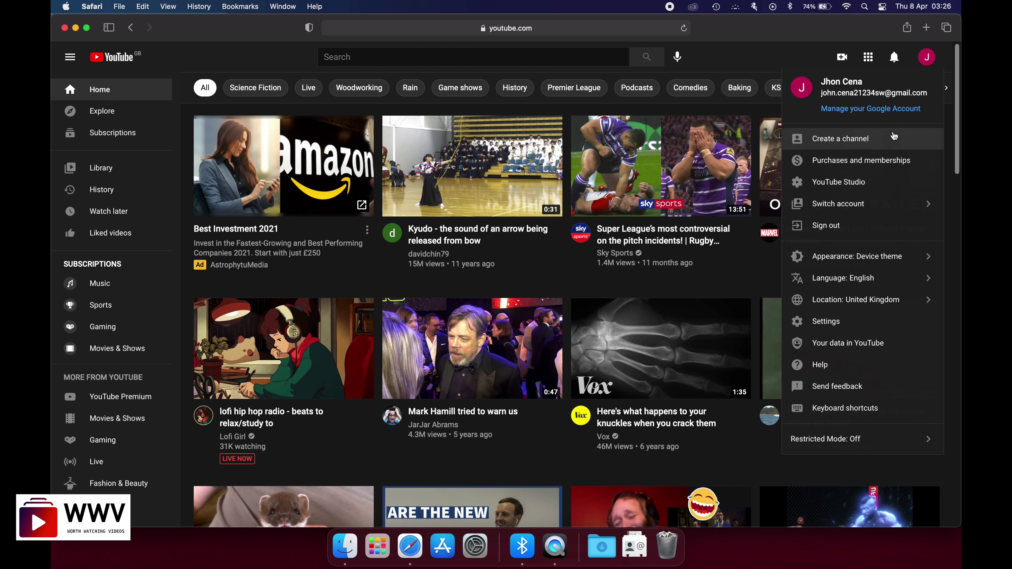
pyautogui.click(837, 145)
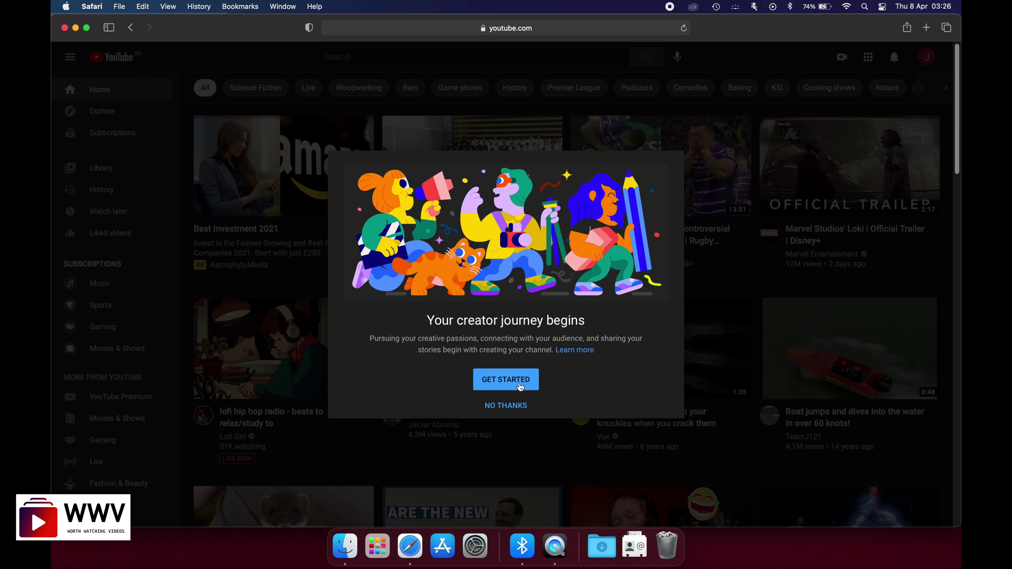
# - Get started and pick the Use a custom name option for the new channel
pyautogui.click(493, 384)
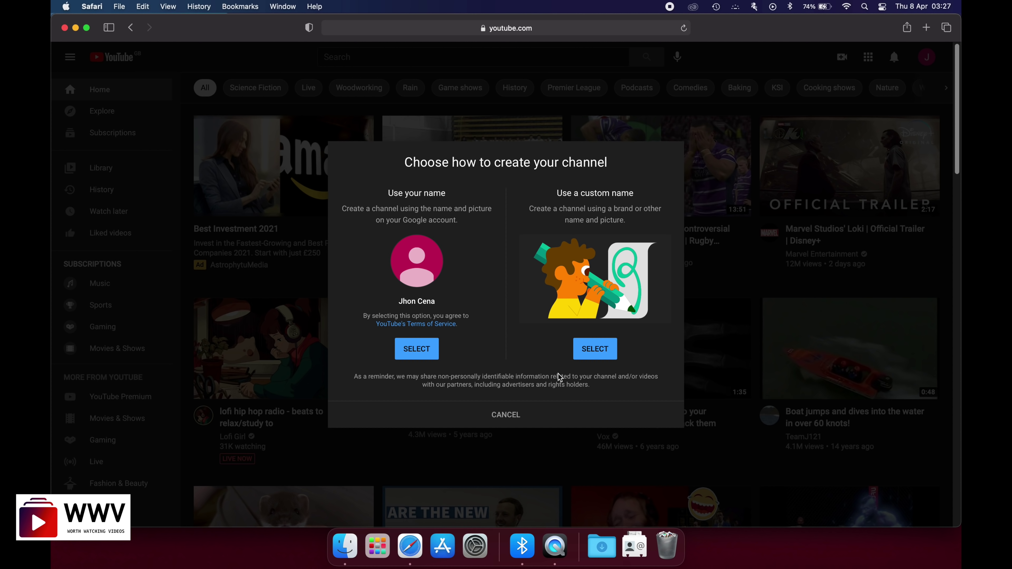
pyautogui.click(591, 353)
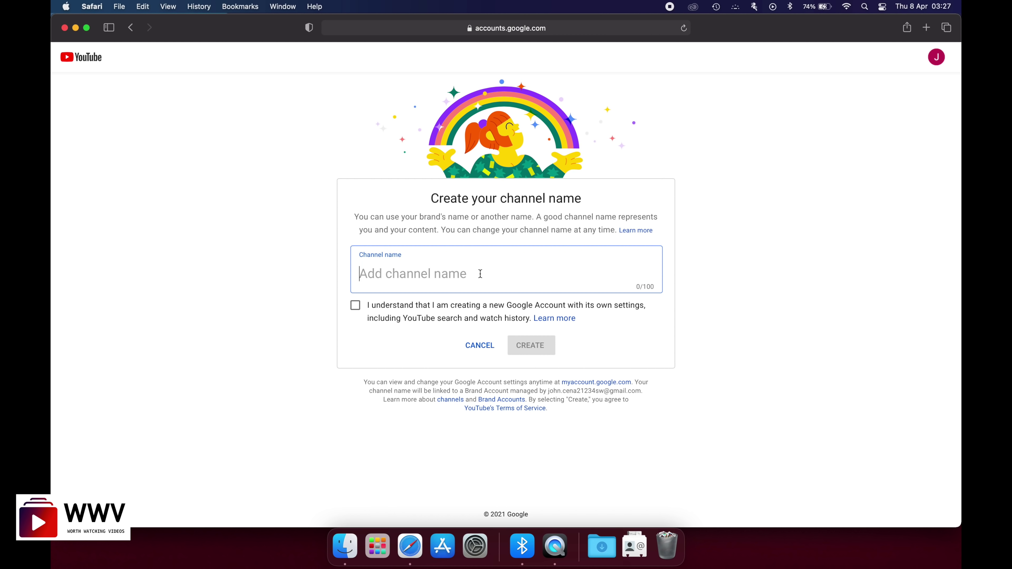
# - Enter the custom channel name, fix its last letter, accept the account notice and create it
pyautogui.write('John ')
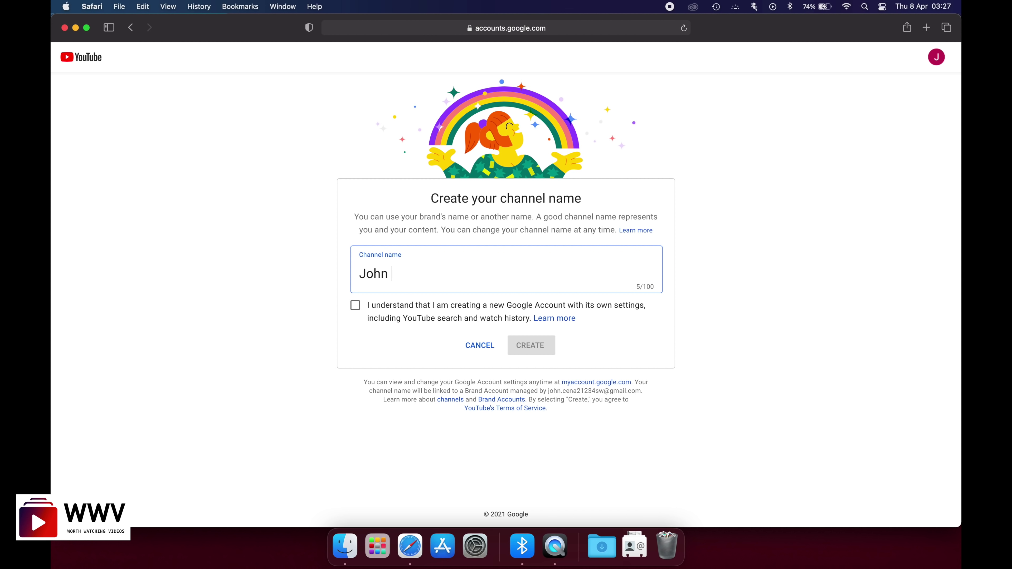
pyautogui.write('Cena Videoa')
pyautogui.press('BackSpace')
pyautogui.write('s')
pyautogui.click(355, 309)
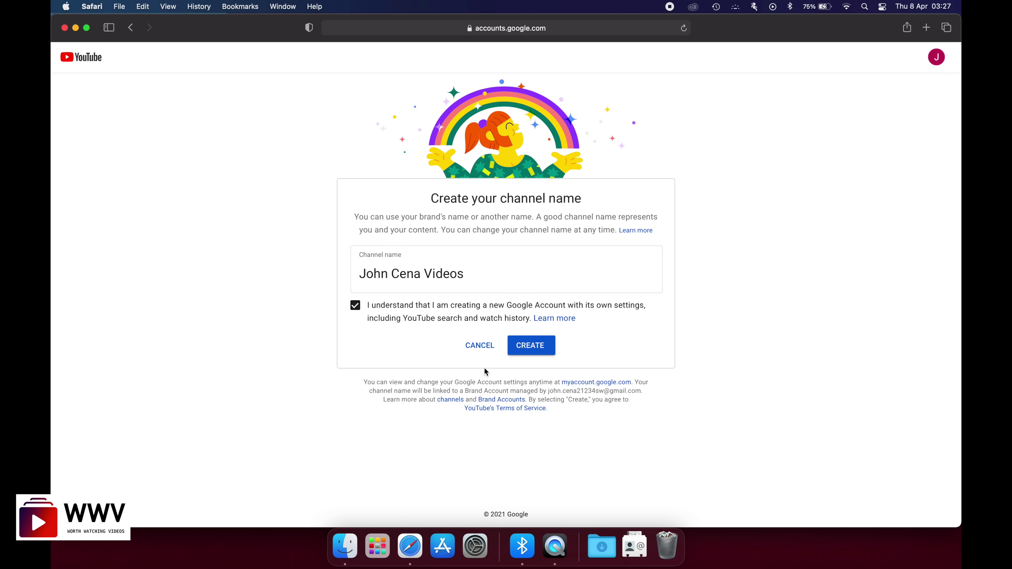
pyautogui.click(537, 346)
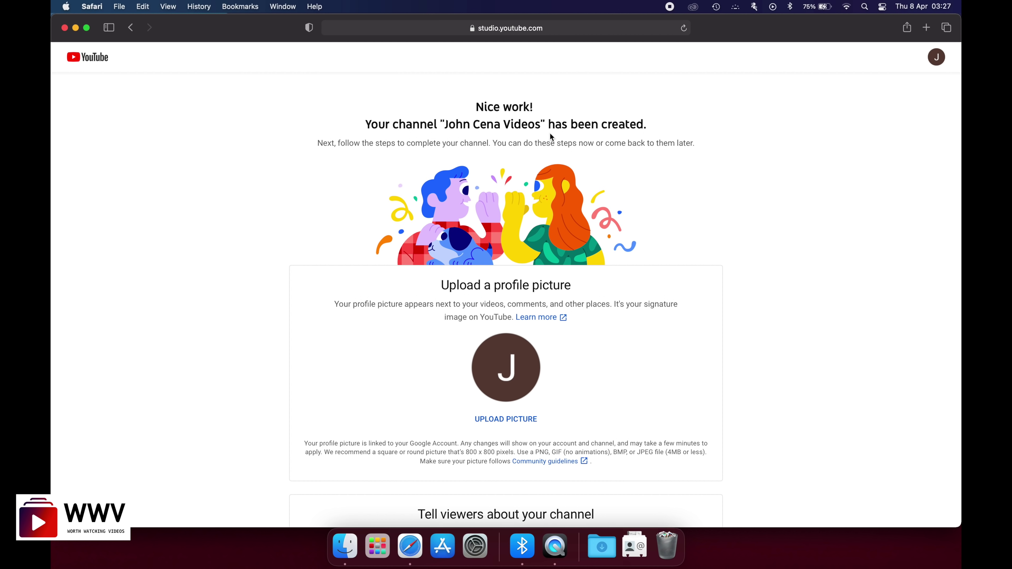
pyautogui.scroll(-3, 659, 253)
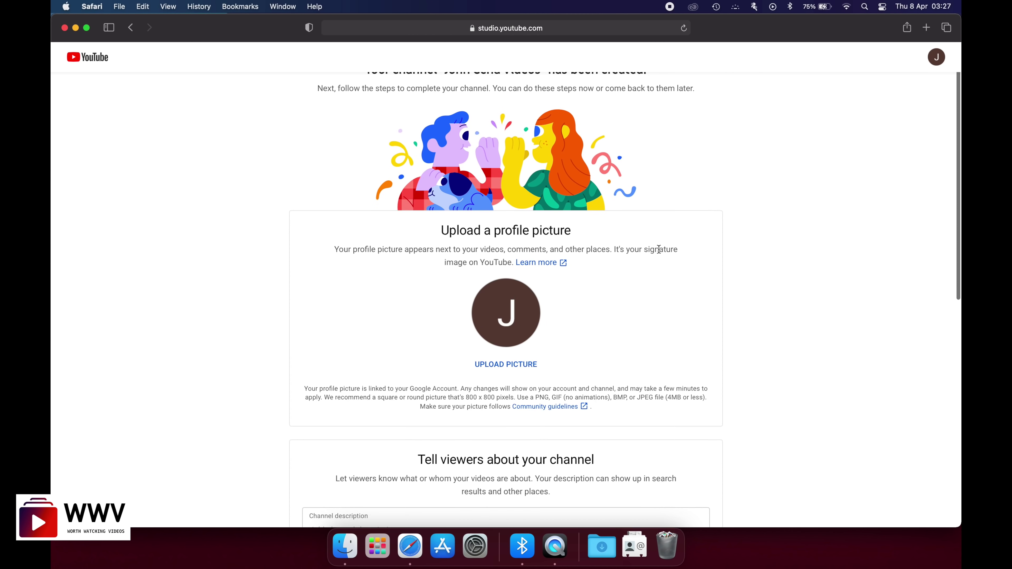
pyautogui.scroll(2, 659, 253)
pyautogui.scroll(-2, 659, 253)
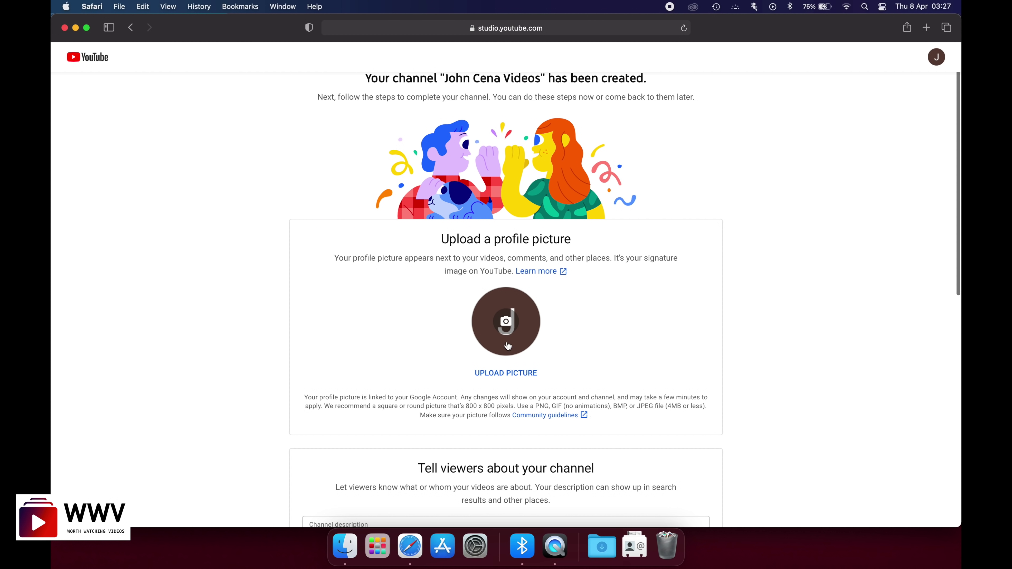
pyautogui.scroll(-5, 580, 326)
pyautogui.scroll(-3, 579, 327)
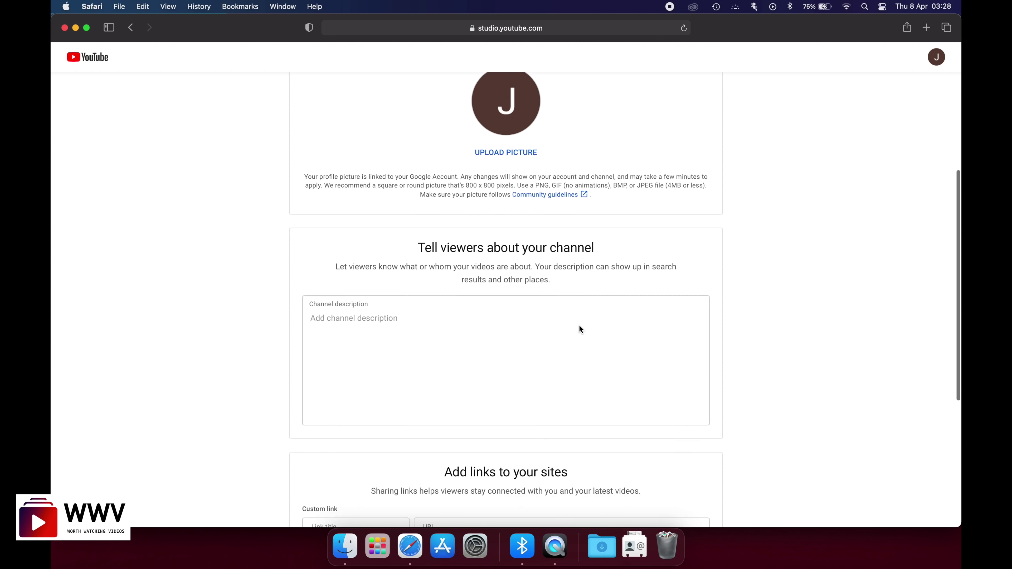
pyautogui.click(468, 325)
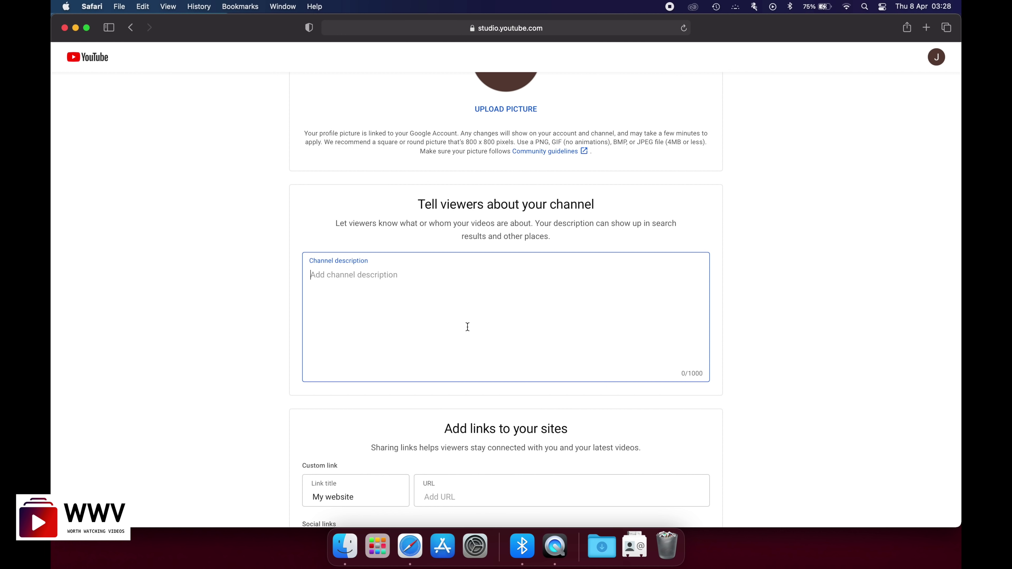
pyautogui.scroll(-5, 467, 327)
pyautogui.scroll(-3, 546, 404)
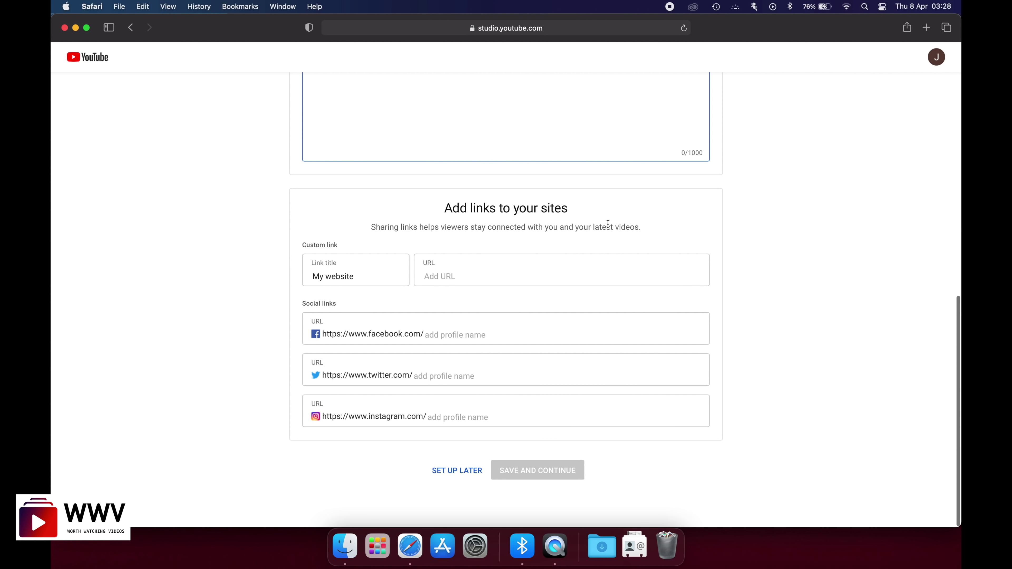
pyautogui.scroll(4, 606, 225)
pyautogui.scroll(-4, 503, 227)
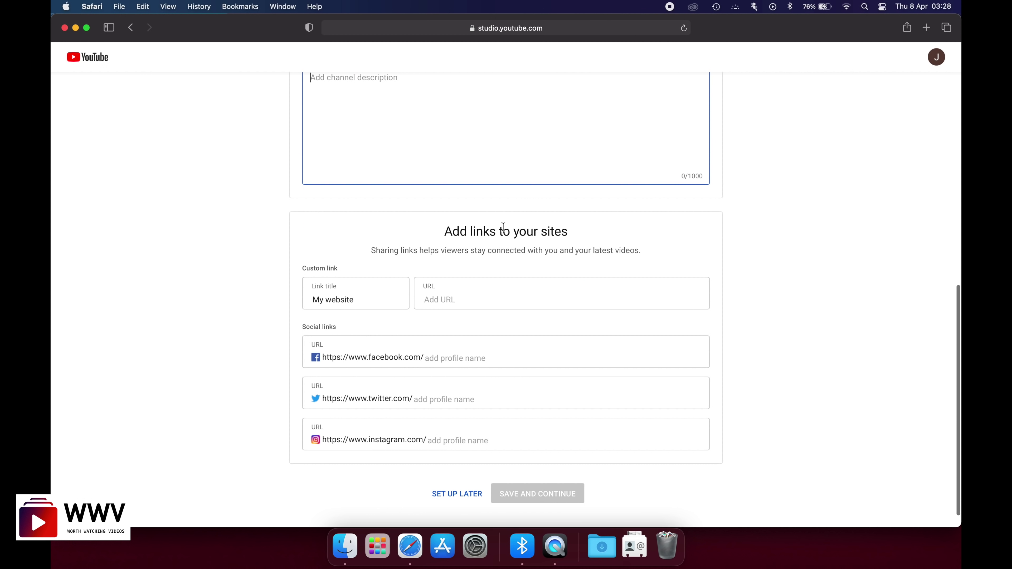
# - Write the description 'My videos are in this here.', fixing typos, and save and continue
pyautogui.scroll(2, 421, 129)
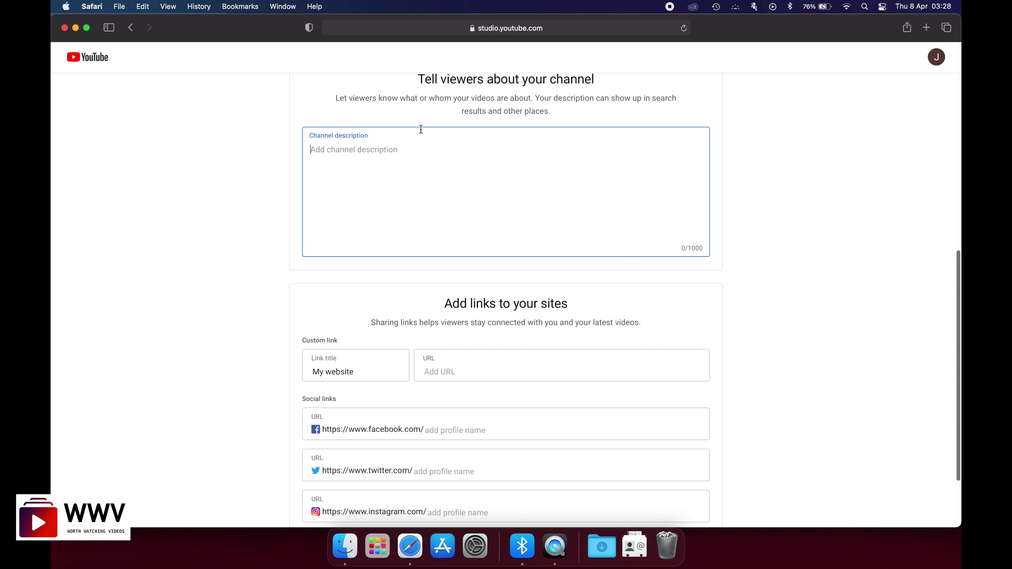
pyautogui.write('I')
pyautogui.press('BackSpace')
pyautogui.write('My videos are ')
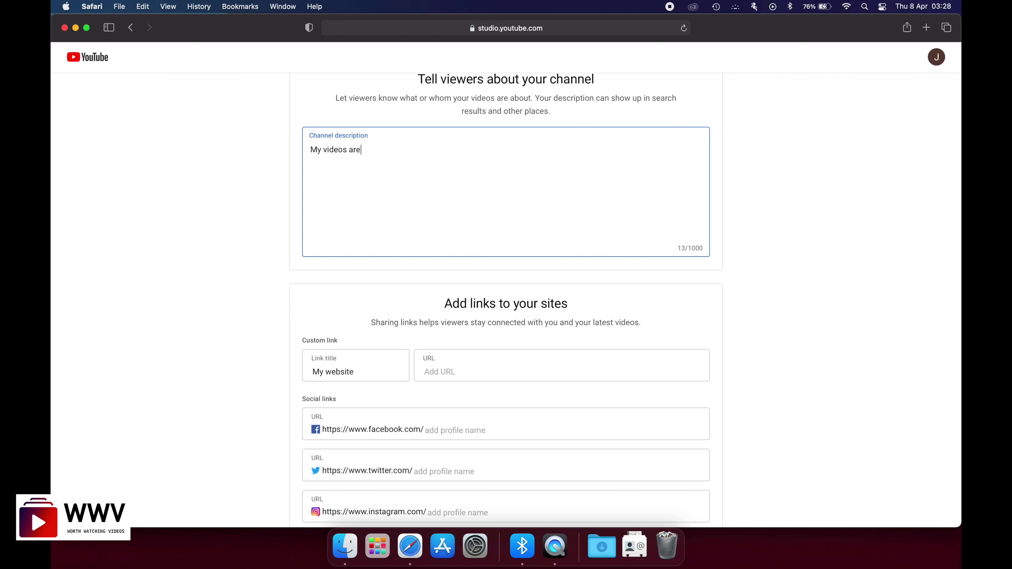
pyautogui.write('in this channel.')
pyautogui.scroll(-3, 495, 219)
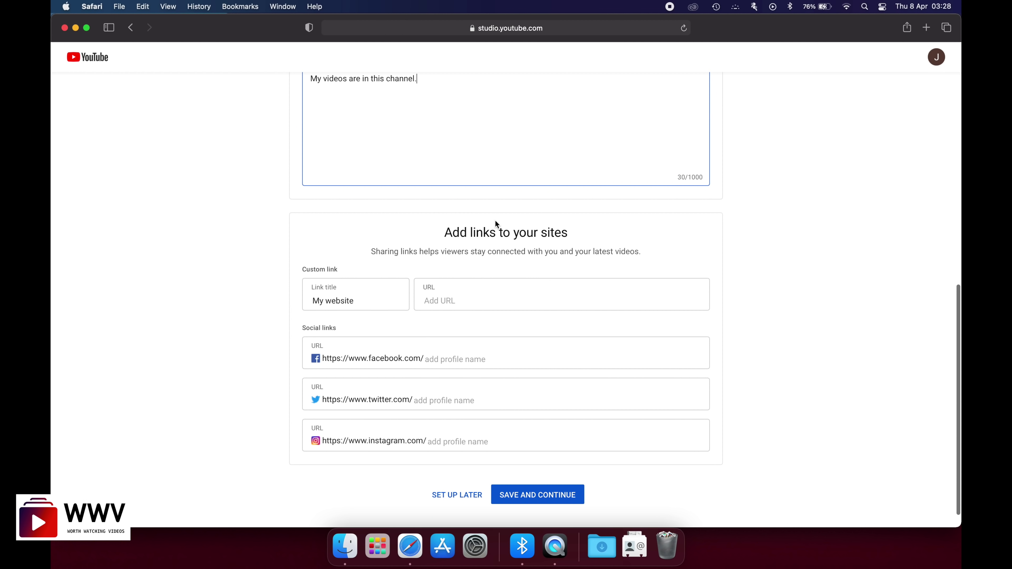
pyautogui.press('BackSpace')
pyautogui.press('BackSpace')
pyautogui.press('BackSpace')
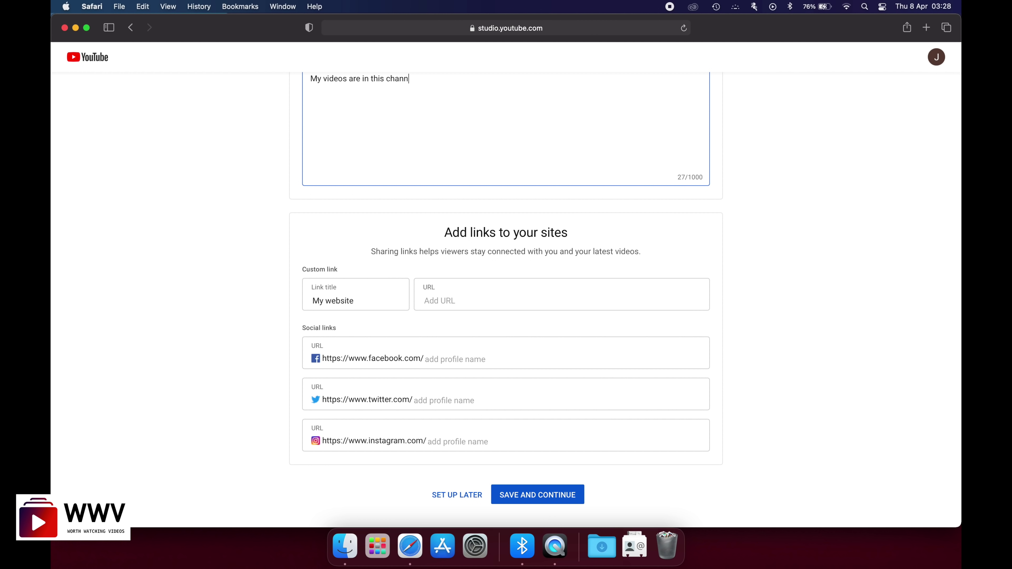
pyautogui.press('BackSpace')
pyautogui.press('BackSpace')
pyautogui.press('BackSpace')
pyautogui.press('BackSpace')
pyautogui.press('BackSpace')
pyautogui.scroll(2, 460, 180)
pyautogui.write('hre')
pyautogui.press('BackSpace')
pyautogui.press('BackSpace')
pyautogui.write('ere.')
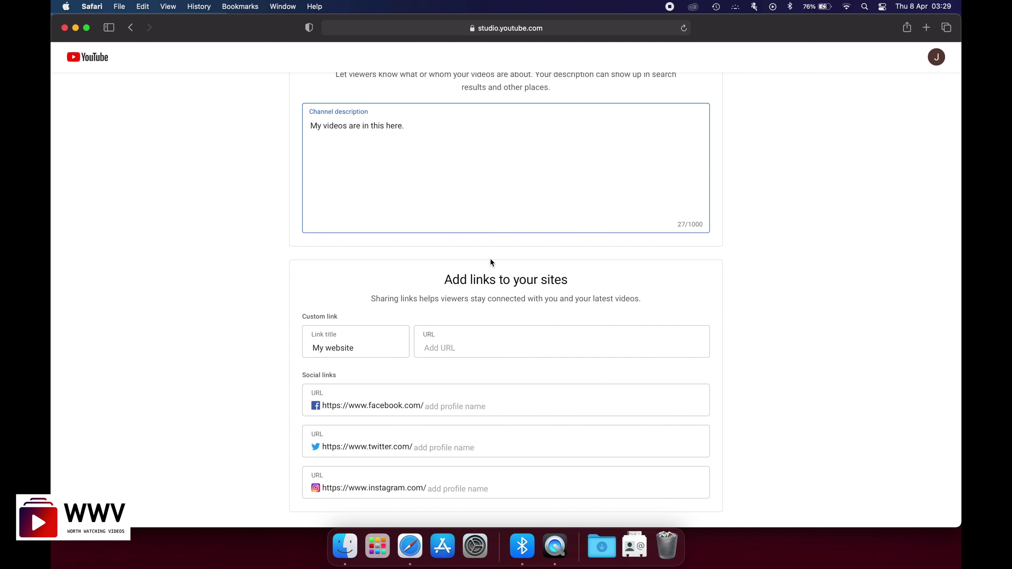
pyautogui.scroll(-2, 490, 263)
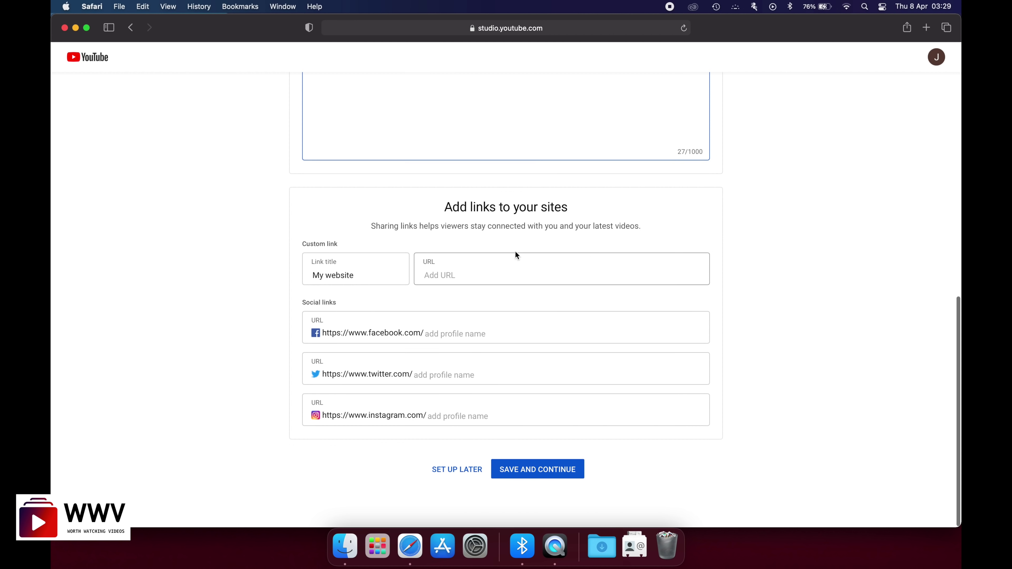
pyautogui.click(533, 478)
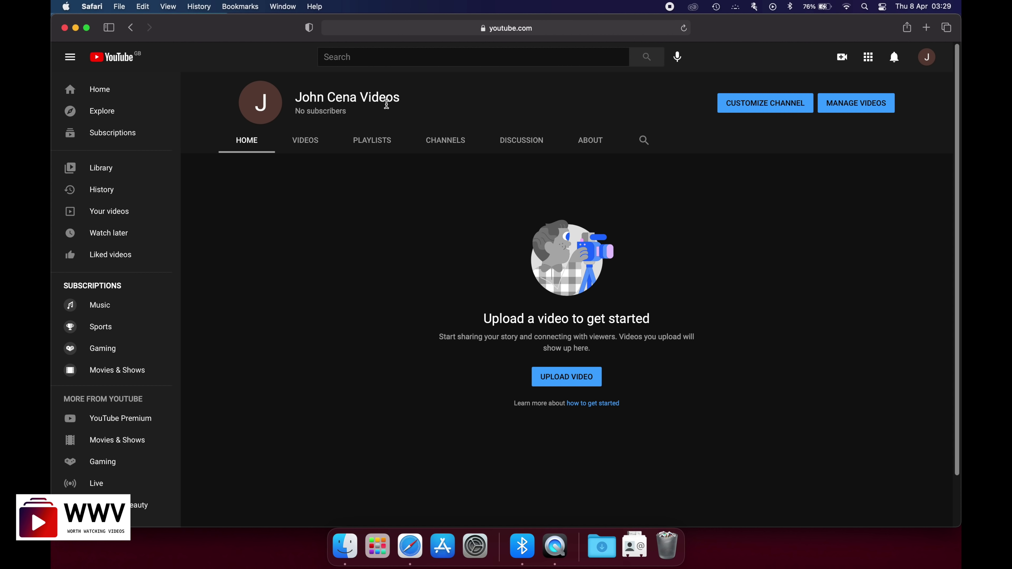
# - Look over the new channel page and start a first video upload
pyautogui.scroll(-3, 377, 315)
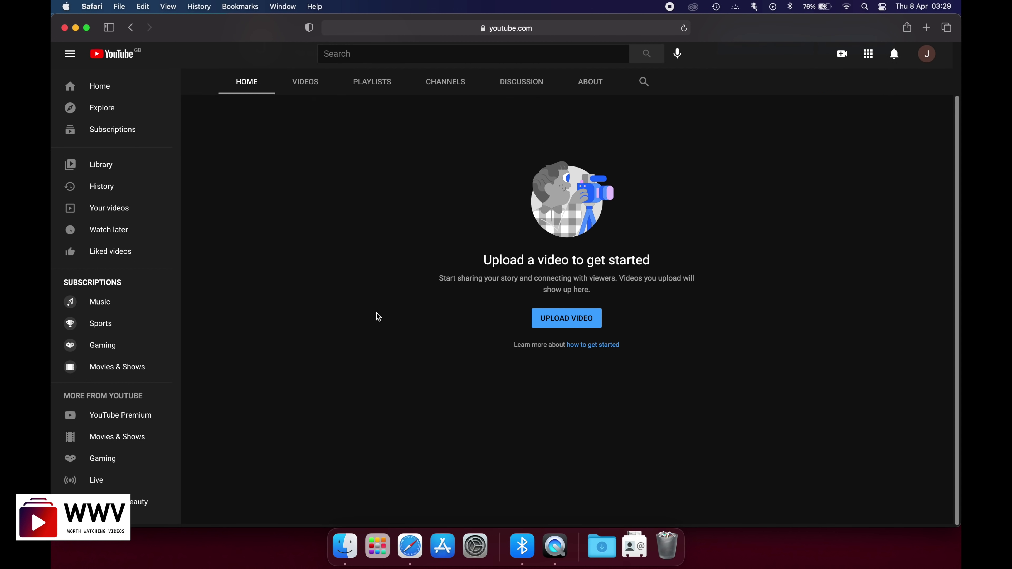
pyautogui.scroll(4, 378, 315)
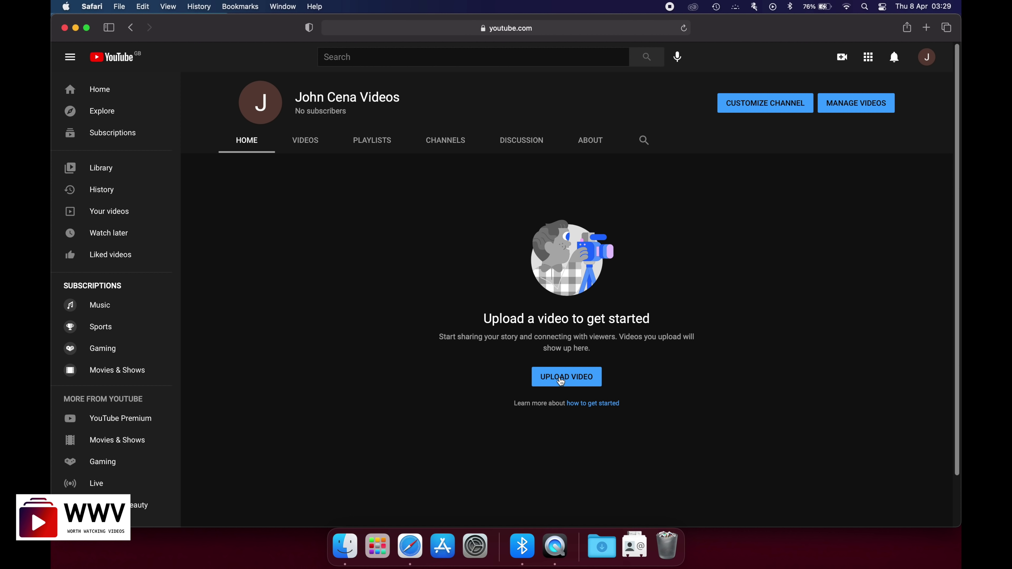
pyautogui.click(561, 380)
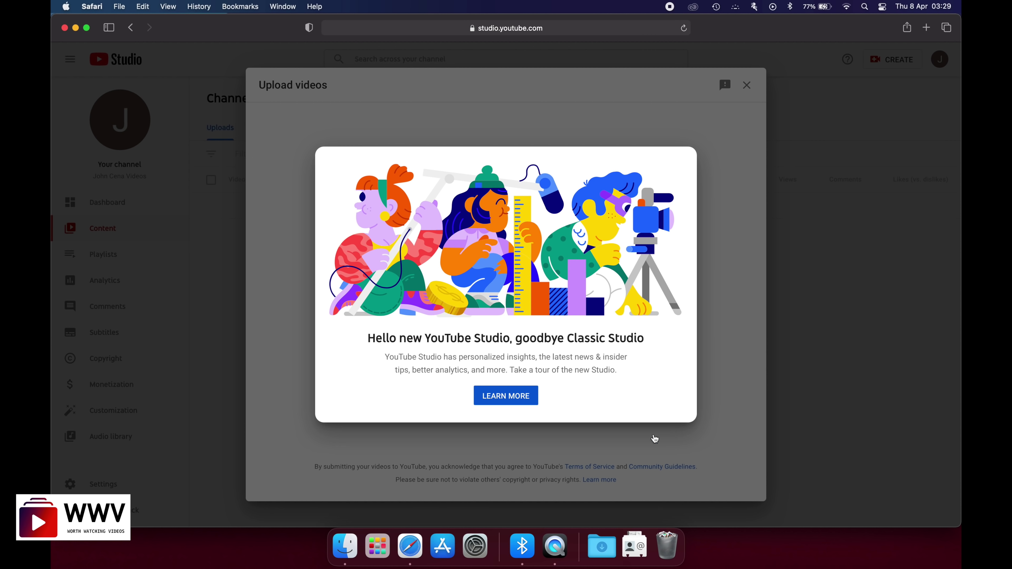
# - Preview the Studio intro, browse for a video file but cancel, then close the upload window
pyautogui.click(514, 398)
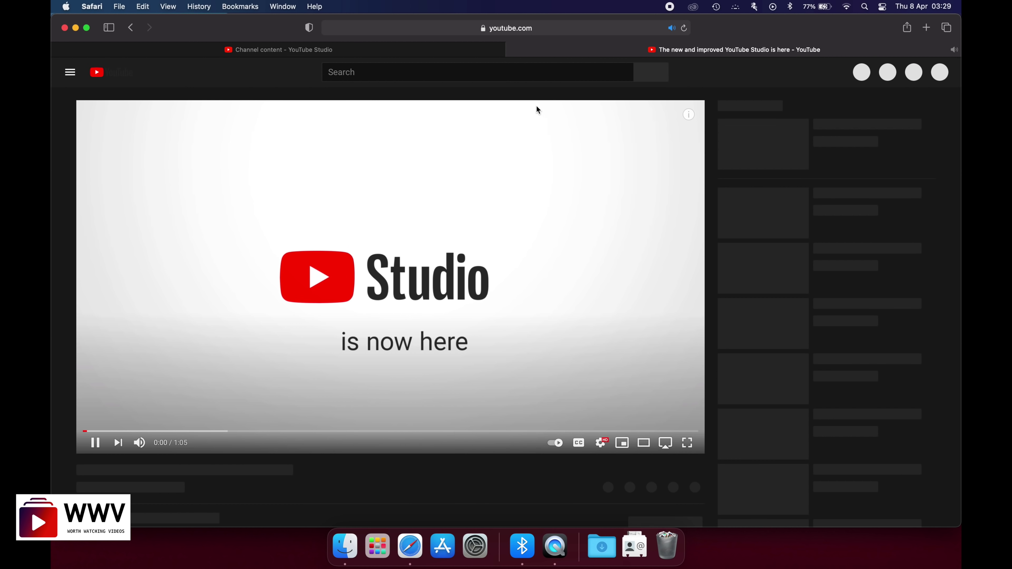
pyautogui.click(515, 53)
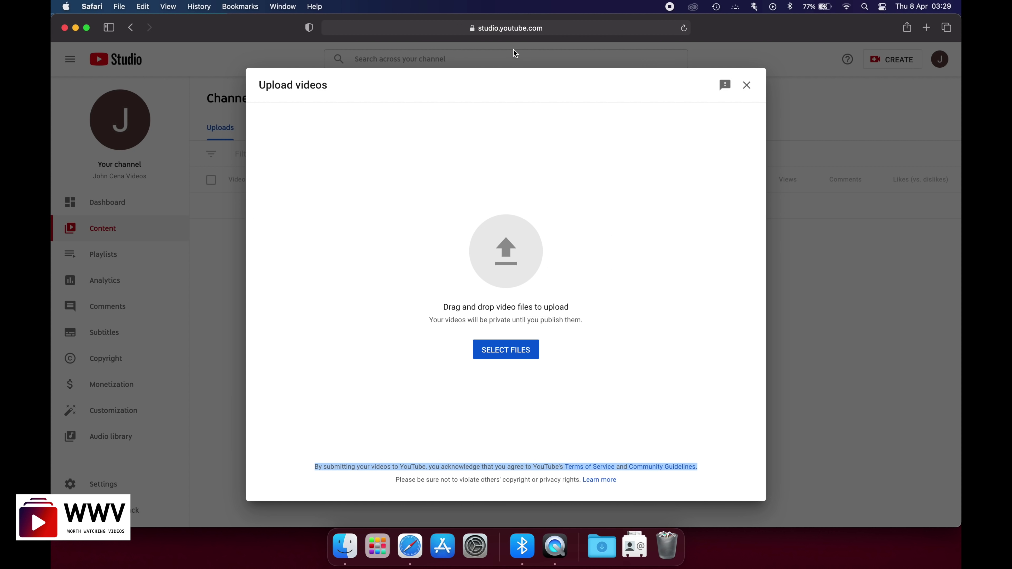
pyautogui.click(493, 350)
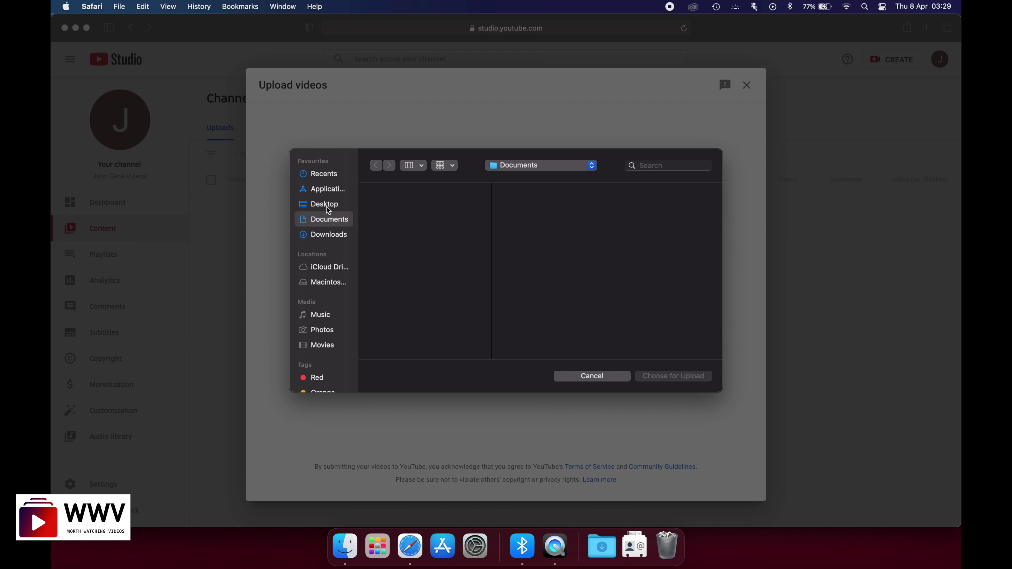
pyautogui.click(325, 176)
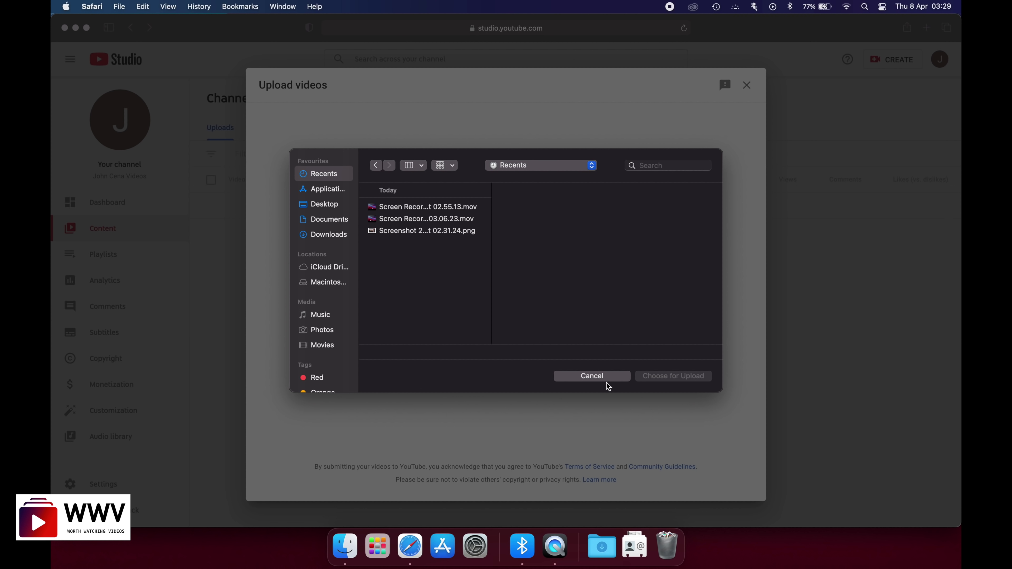
pyautogui.click(592, 376)
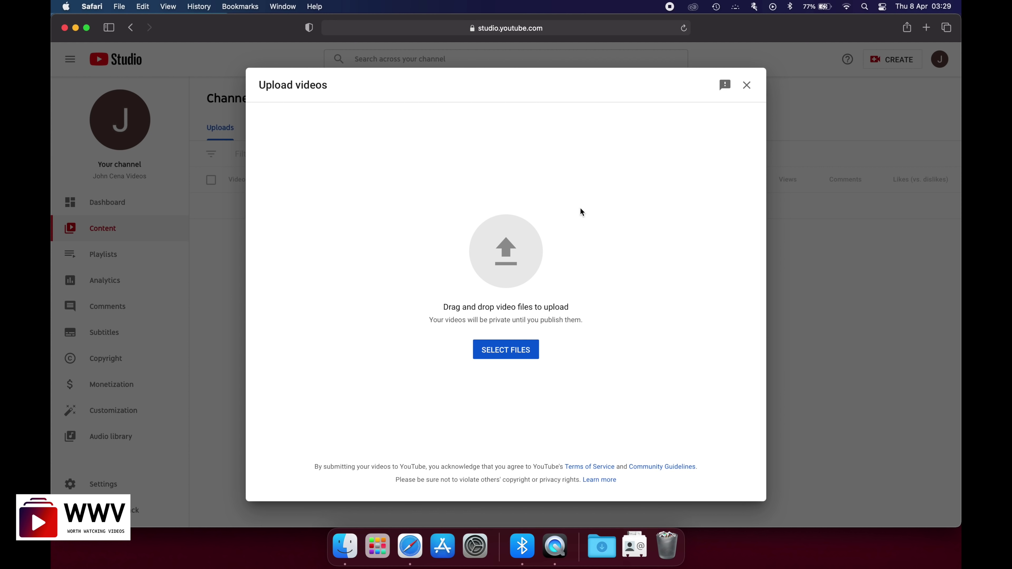
pyautogui.click(746, 85)
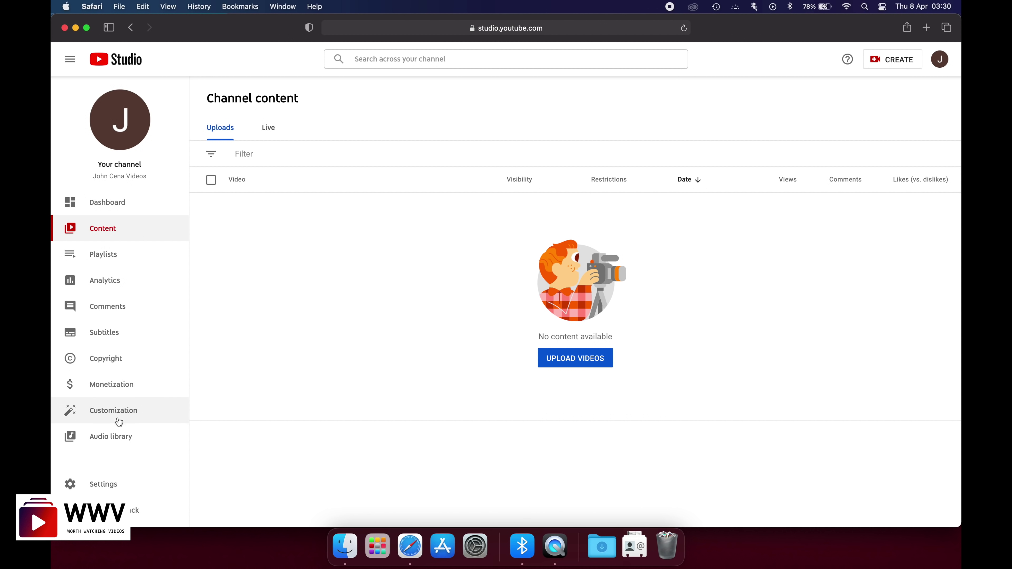
# - Visit the Dashboard (dismissing its tip), then the Content and Playlists pages
pyautogui.click(115, 213)
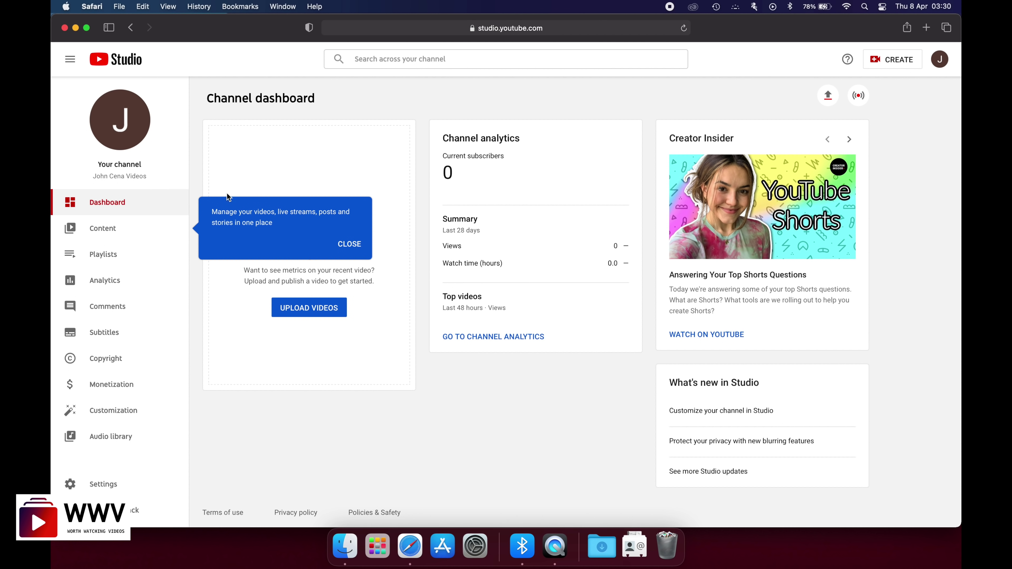
pyautogui.click(340, 244)
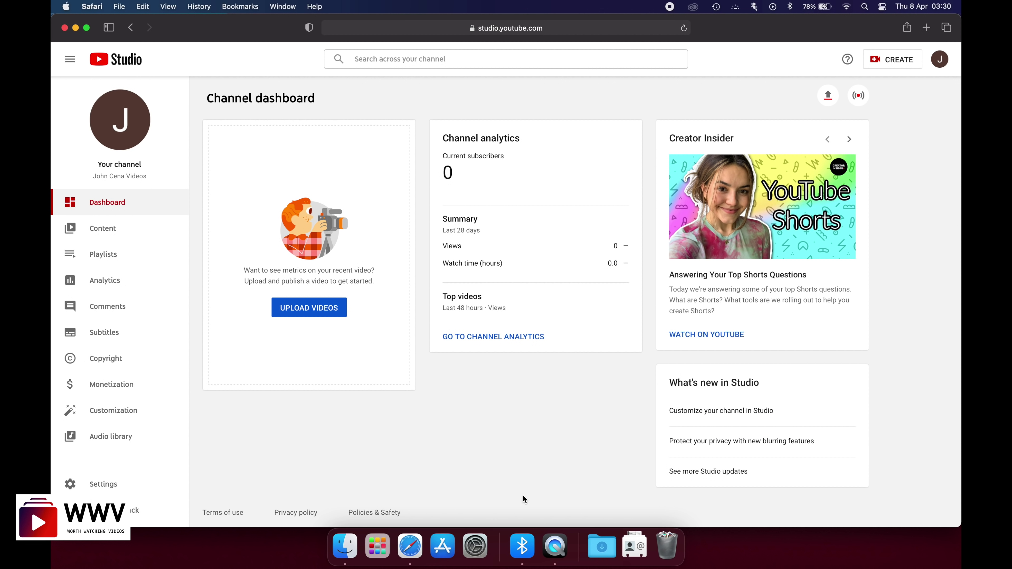
pyautogui.click(109, 232)
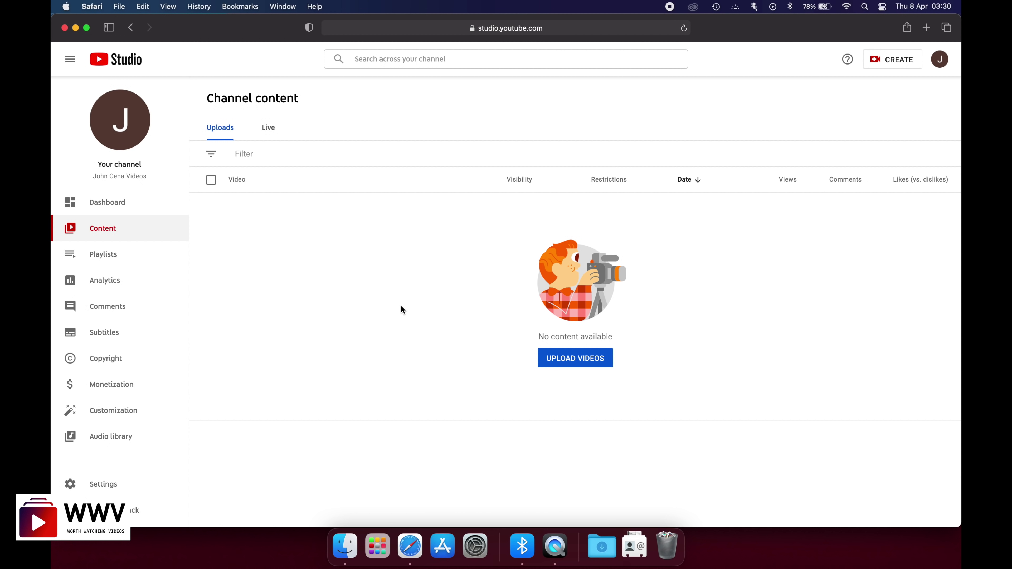
pyautogui.click(114, 260)
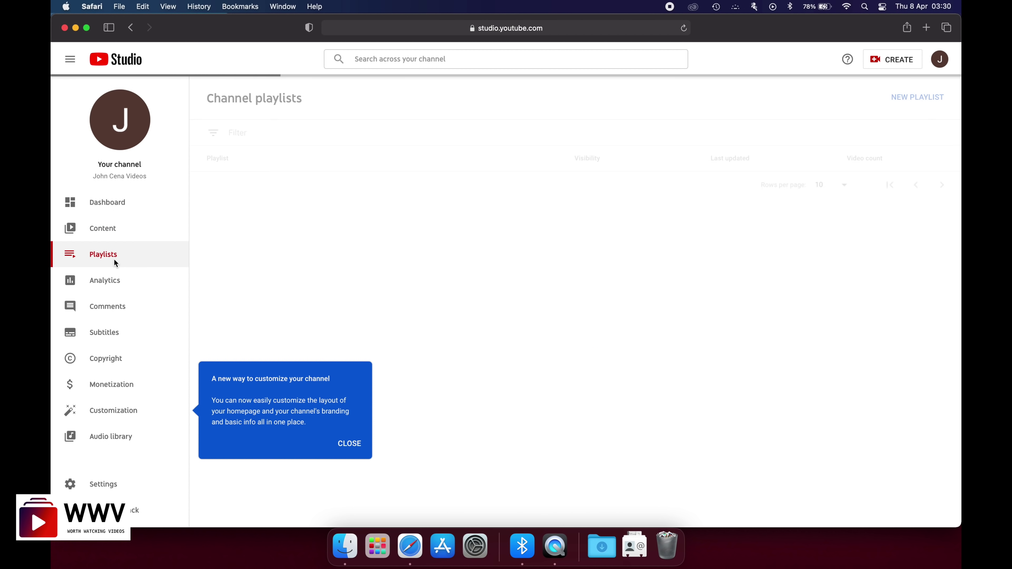
# - View Analytics, dismiss the customization tip, then move on to Comments
pyautogui.click(111, 285)
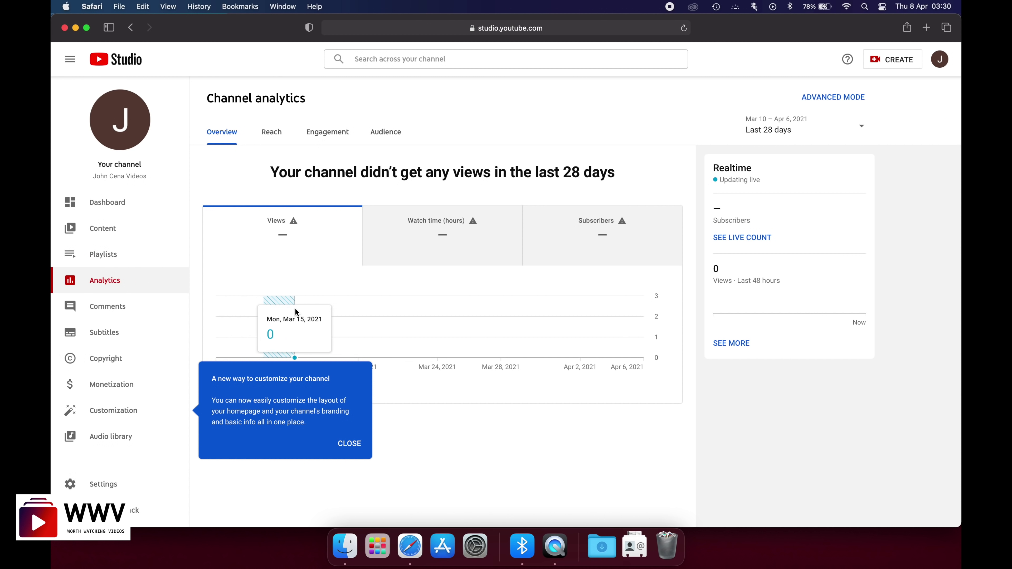
pyautogui.click(350, 443)
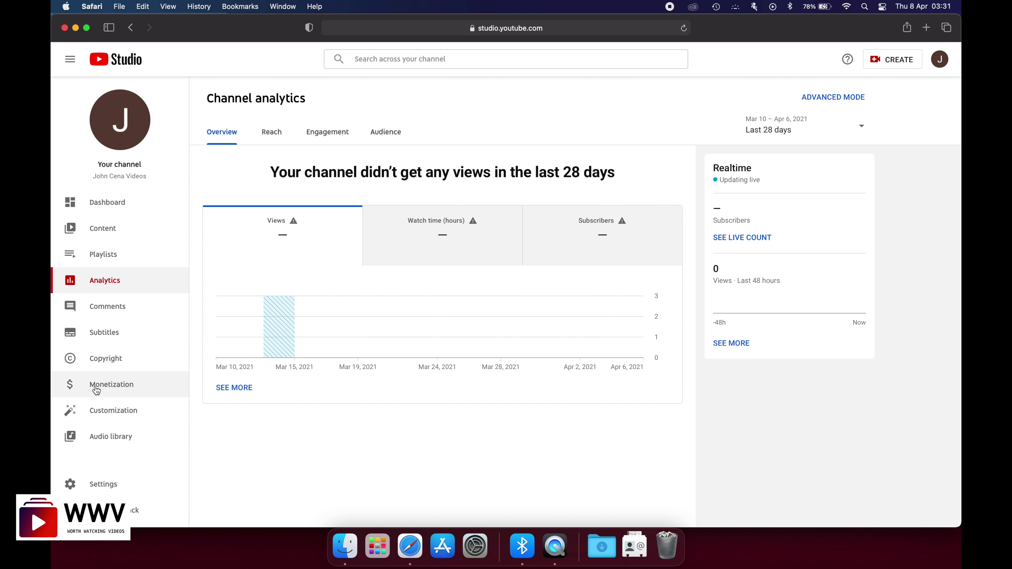
pyautogui.click(107, 318)
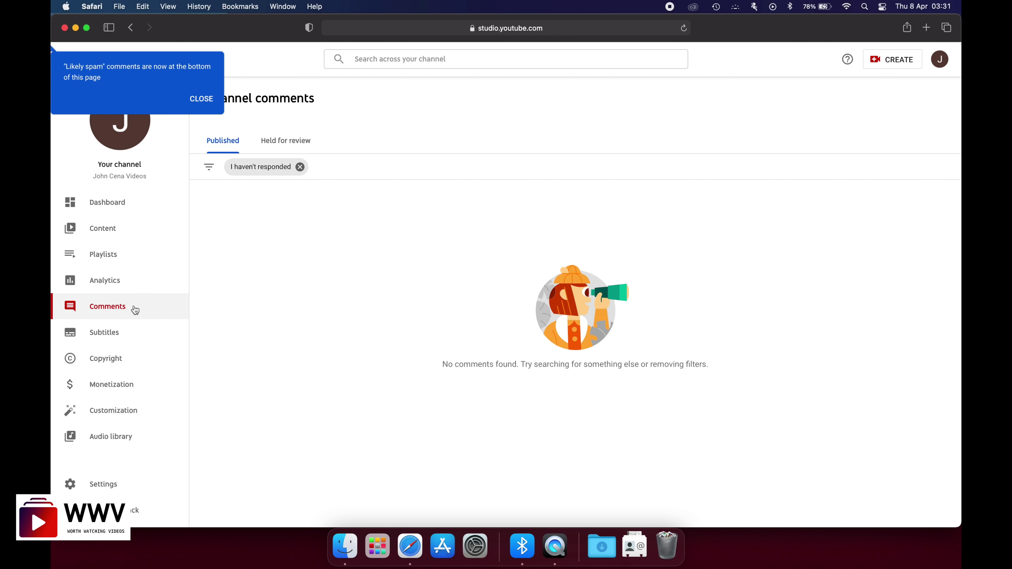
# - Visit the Subtitles and Copyright pages, then check Monetization
pyautogui.click(112, 334)
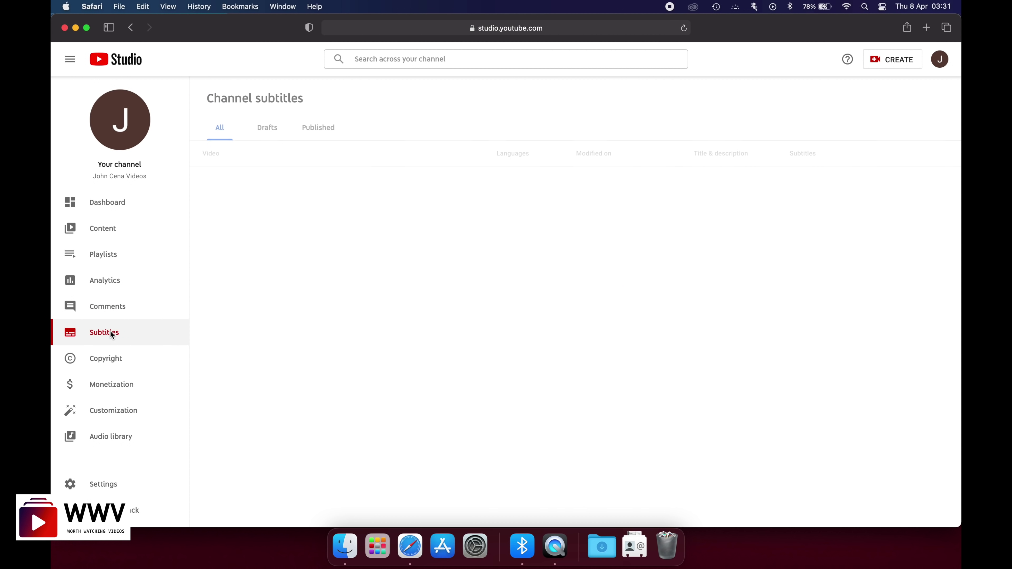
pyautogui.click(108, 363)
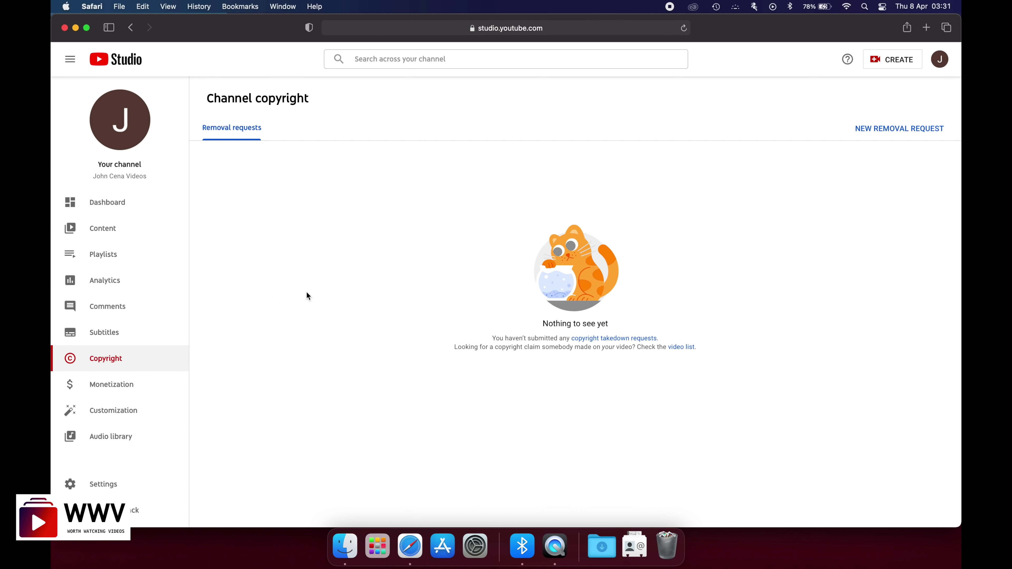
pyautogui.click(143, 383)
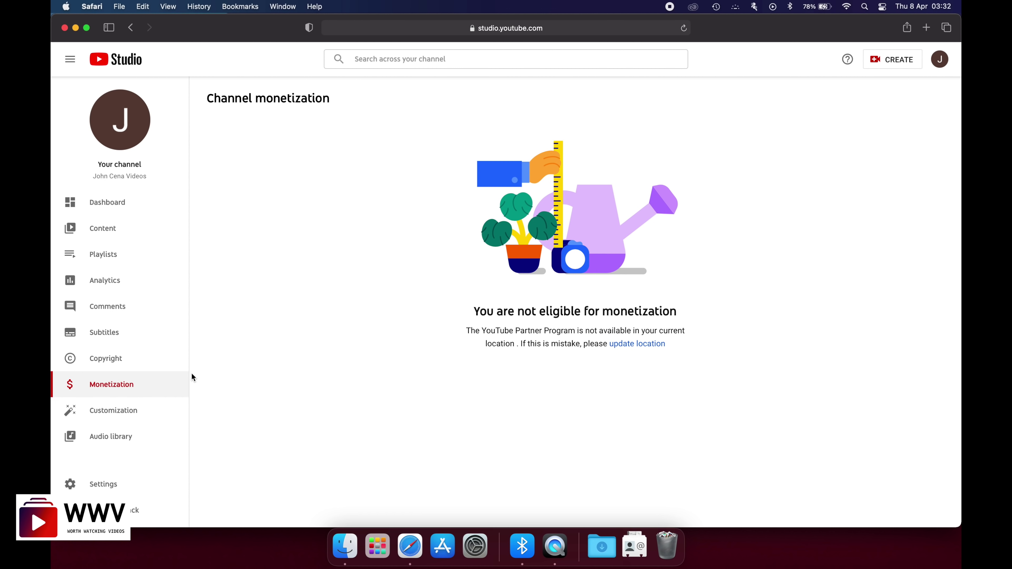
# - Browse Customization and the Audio library tracks, check the CREATE menu, then return to Dashboard
pyautogui.click(121, 419)
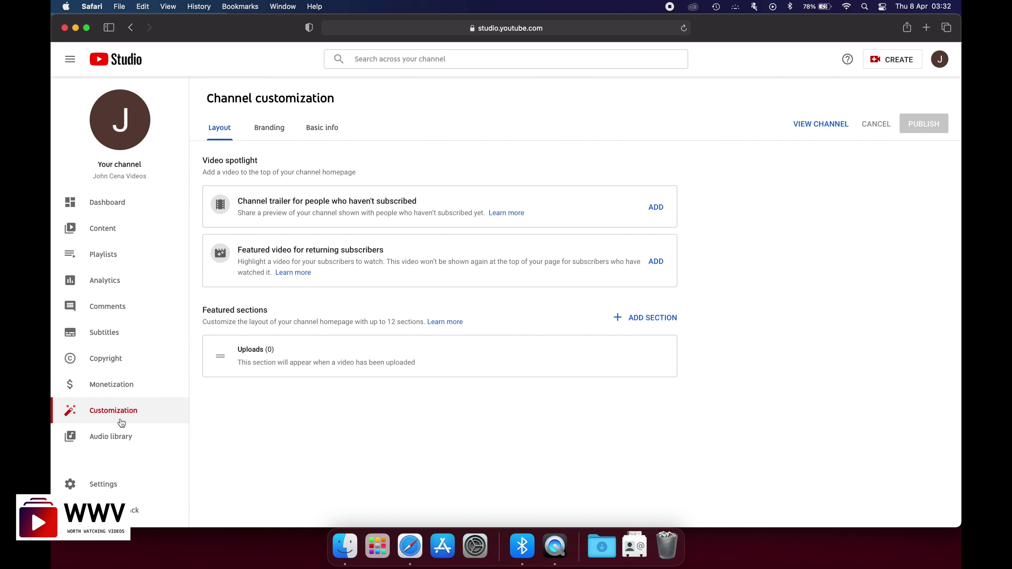
pyautogui.click(121, 438)
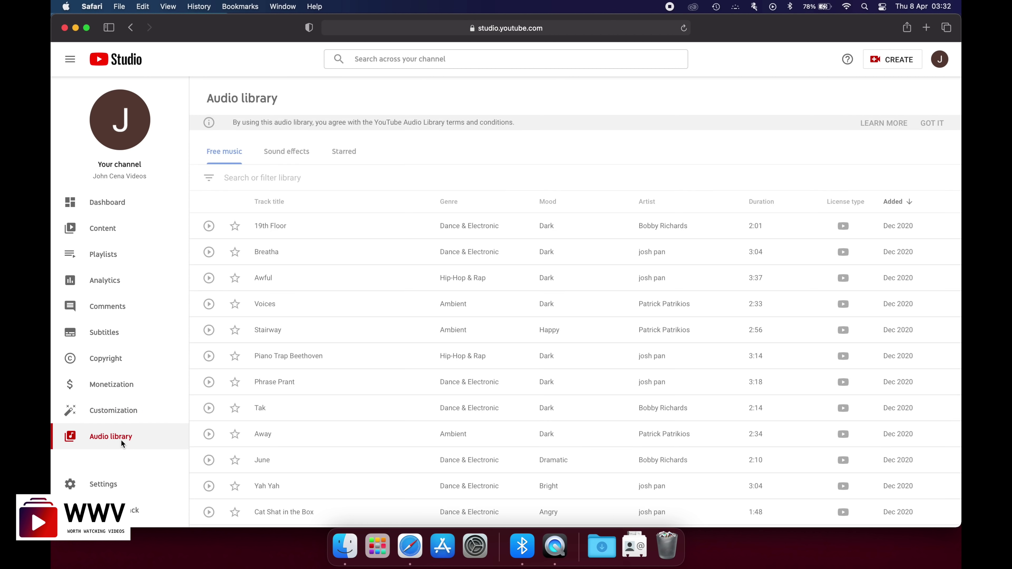
pyautogui.scroll(-4, 326, 379)
pyautogui.scroll(-5, 326, 380)
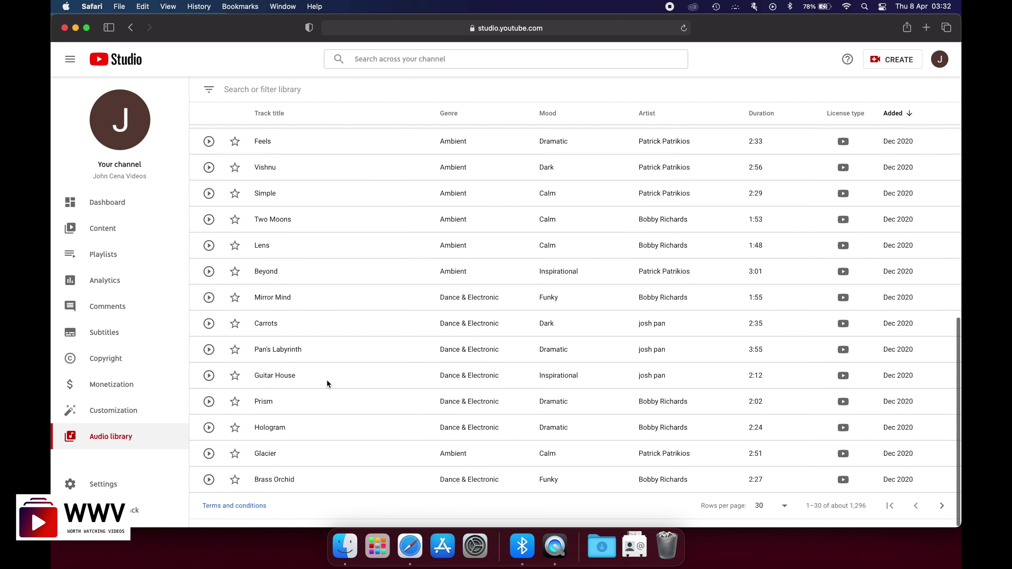
pyautogui.scroll(10, 311, 347)
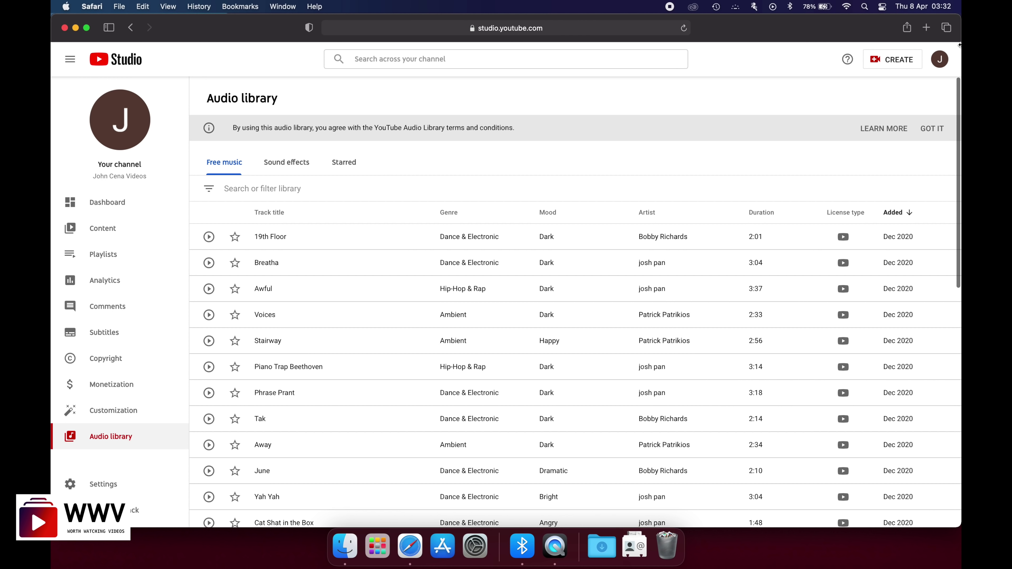
pyautogui.click(889, 64)
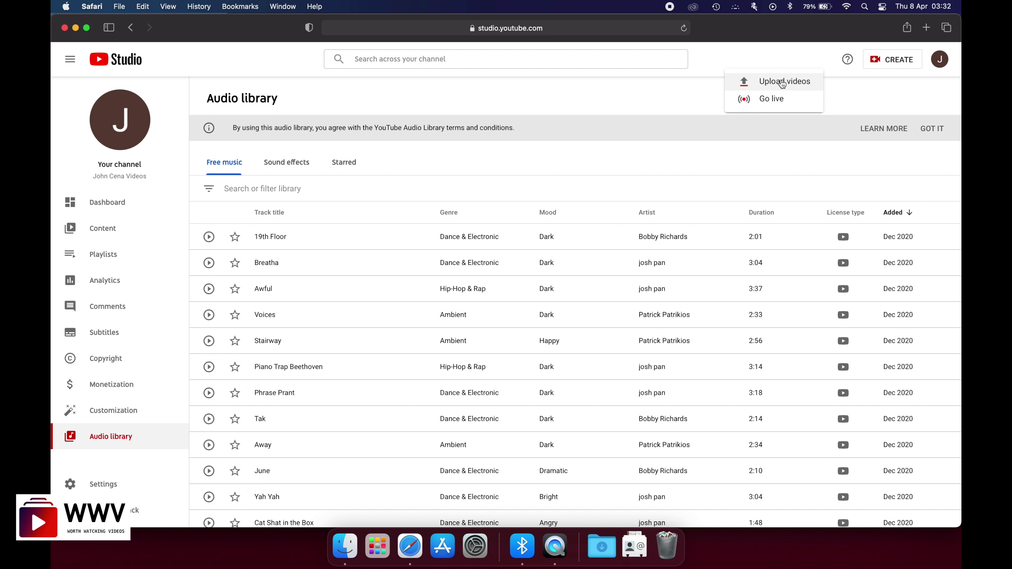
pyautogui.click(100, 198)
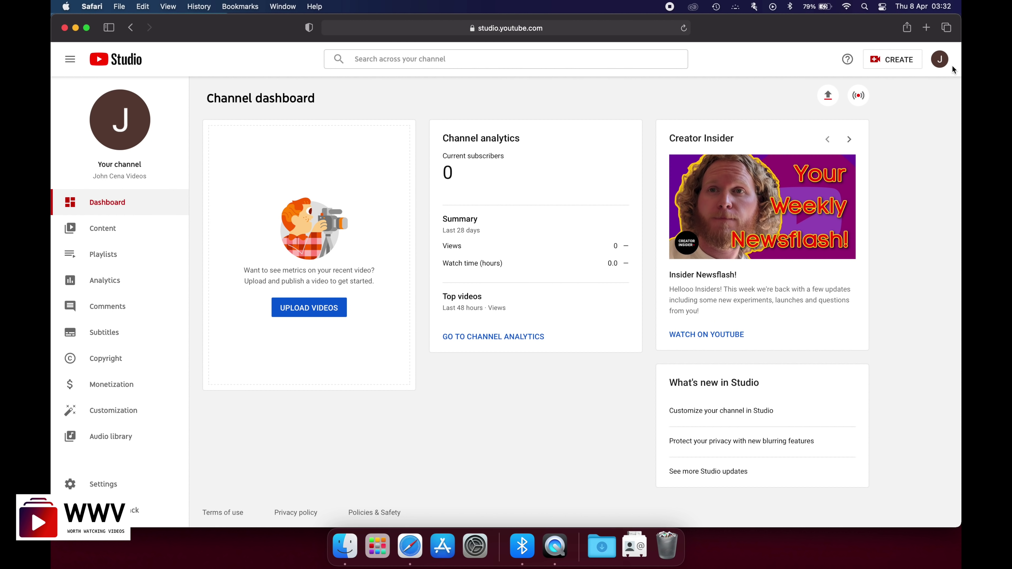
# - Go to the new channel's public YouTube page from the account menu
pyautogui.click(937, 61)
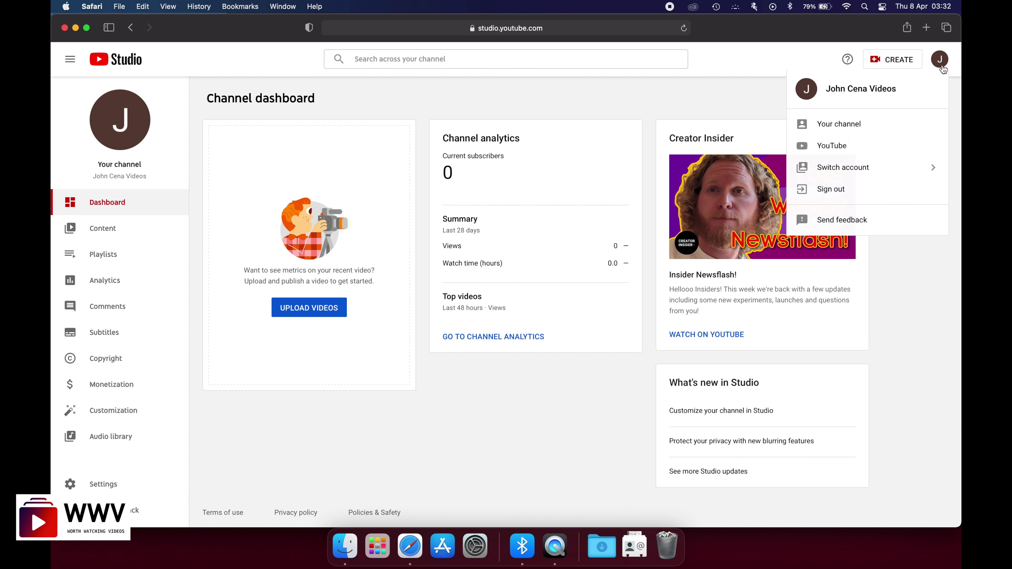
pyautogui.click(940, 66)
pyautogui.click(940, 66)
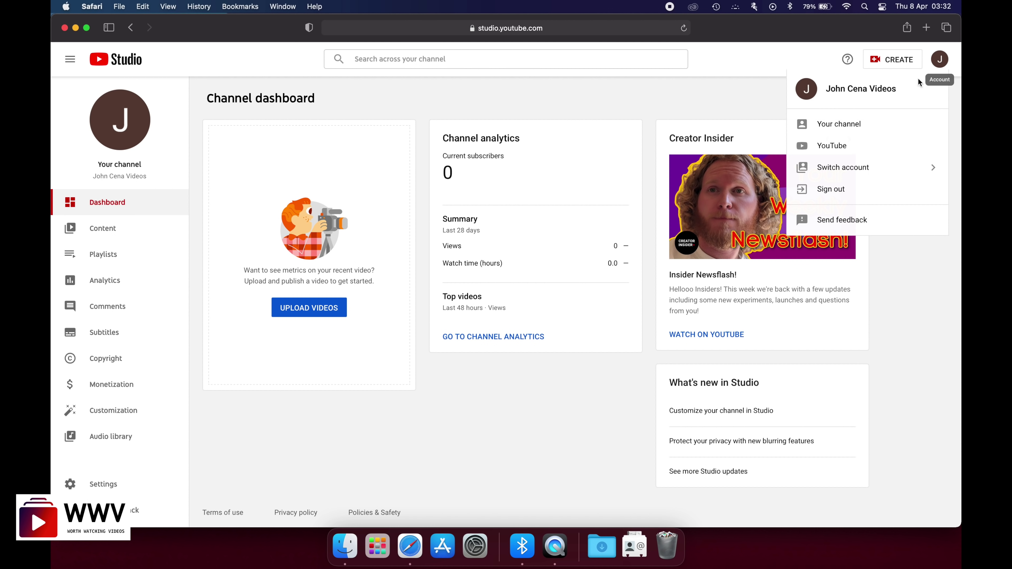
pyautogui.click(844, 127)
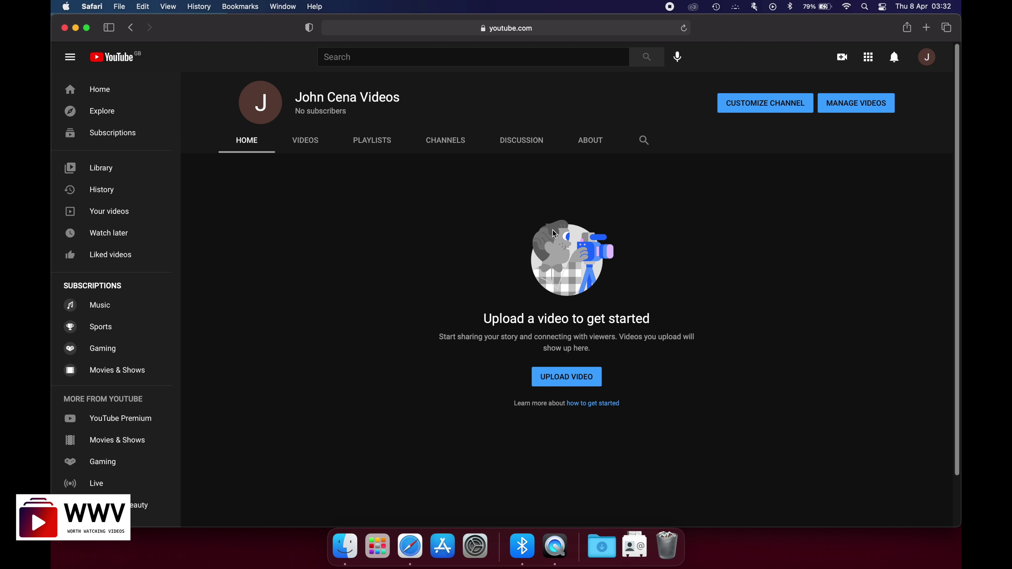
# - Check the empty Videos, Playlists and Channels tabs, then return to Home
pyautogui.click(306, 149)
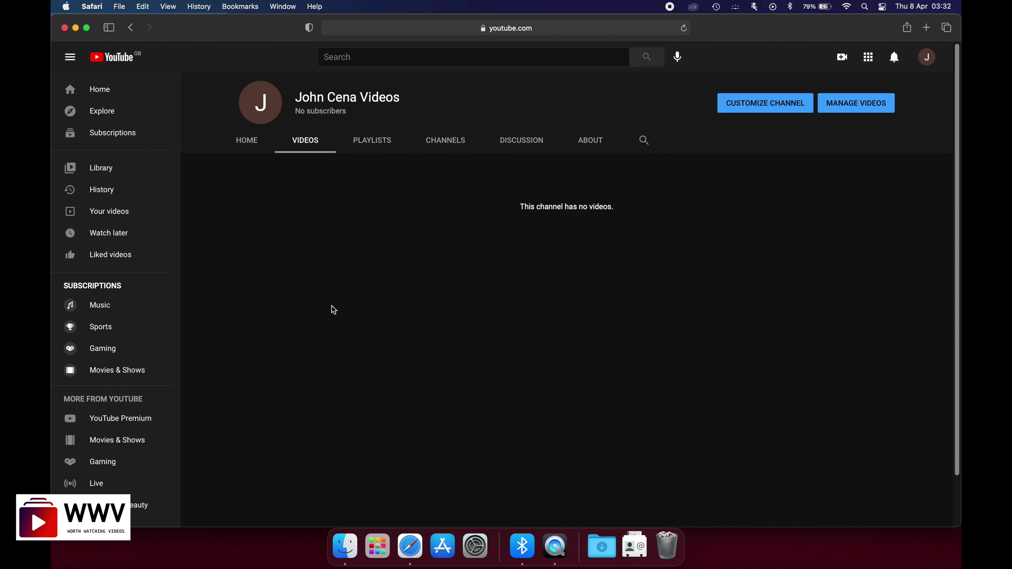
pyautogui.click(374, 148)
pyautogui.click(441, 147)
pyautogui.click(248, 148)
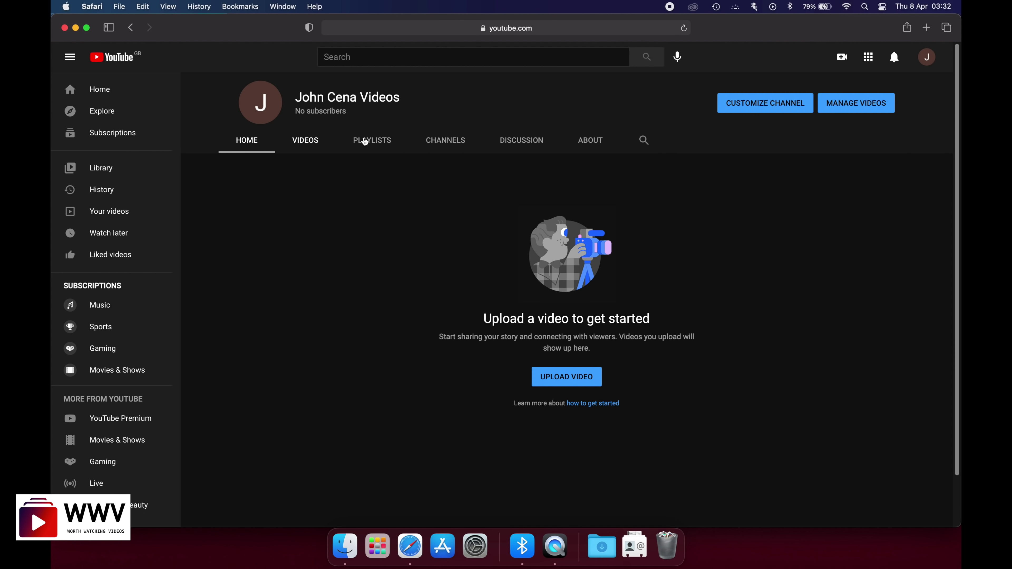
pyautogui.click(924, 60)
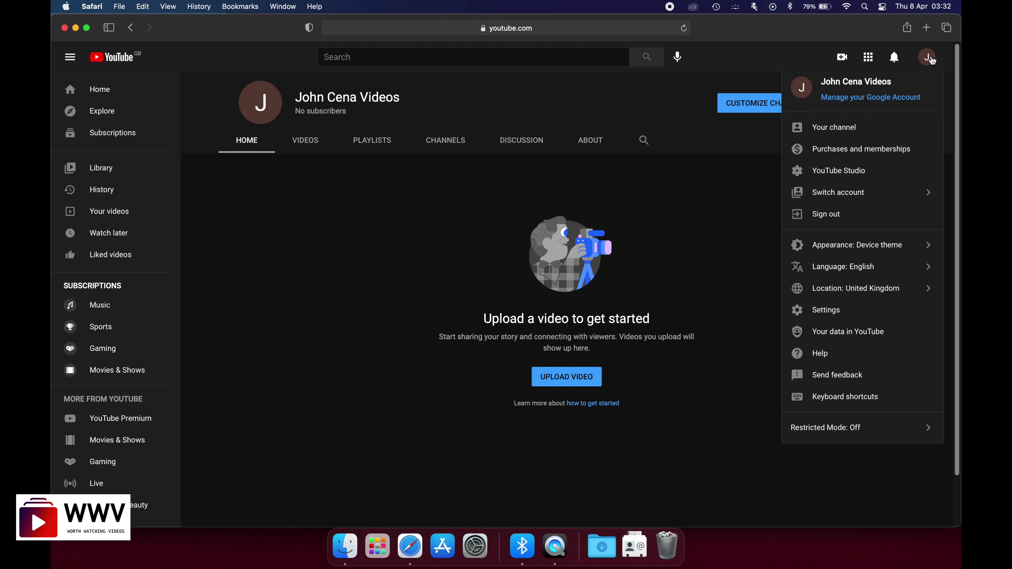
# - Sign out of the YouTube account from the avatar menu
pyautogui.click(929, 59)
pyautogui.click(929, 58)
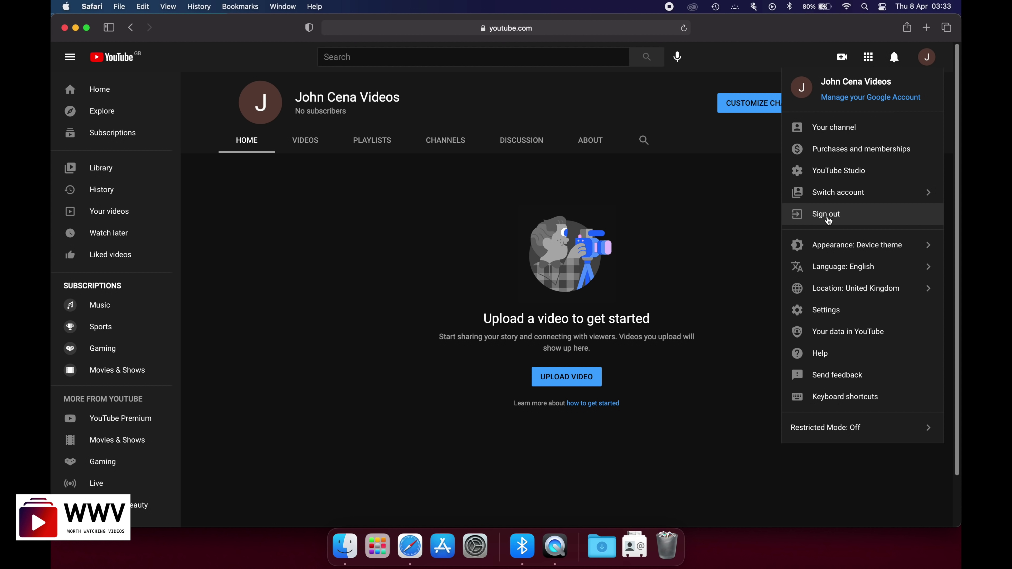
pyautogui.click(828, 220)
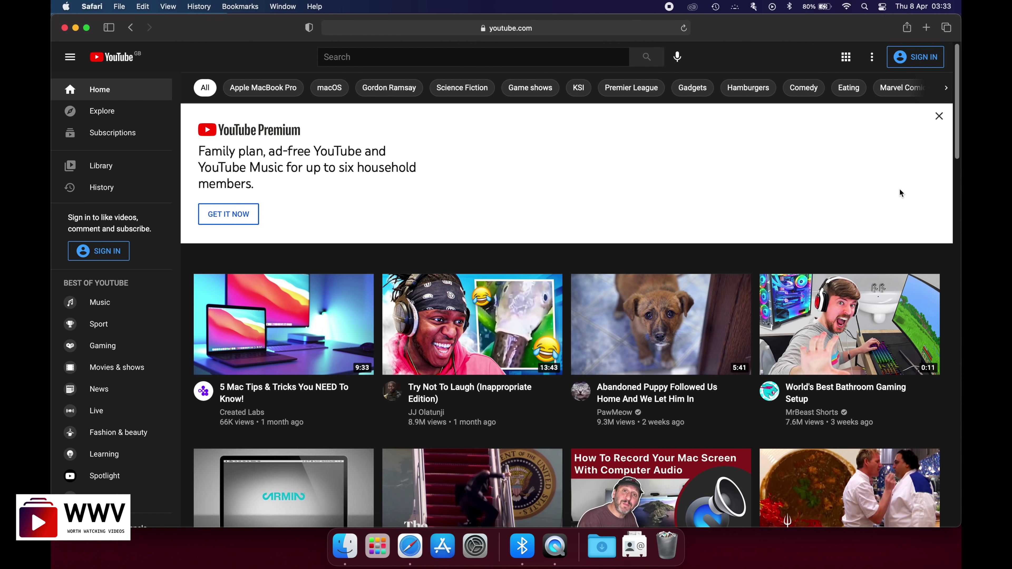
# - Sign in again with the previously used Google account, reaching its empty password prompt
pyautogui.click(922, 63)
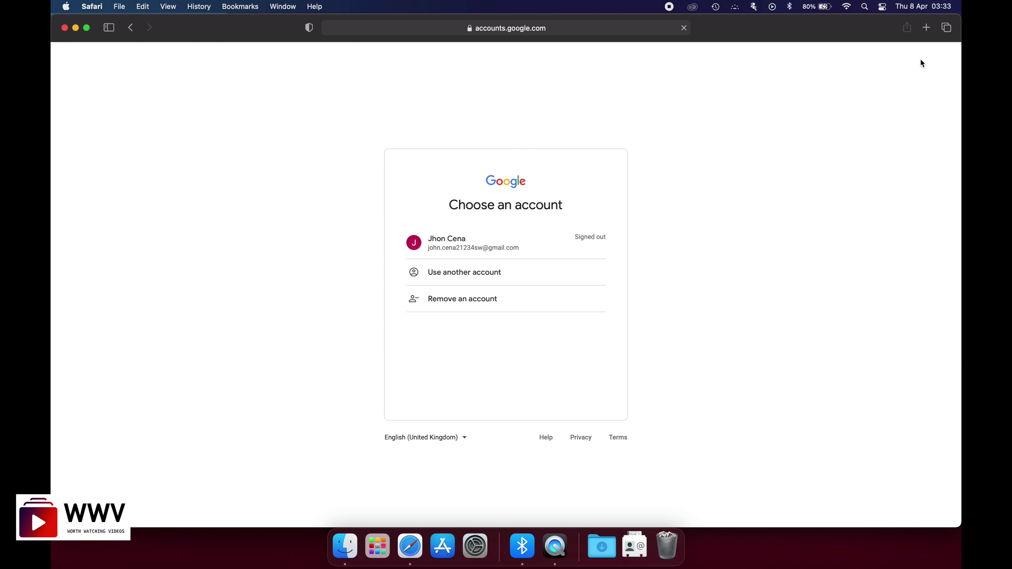
pyautogui.click(461, 250)
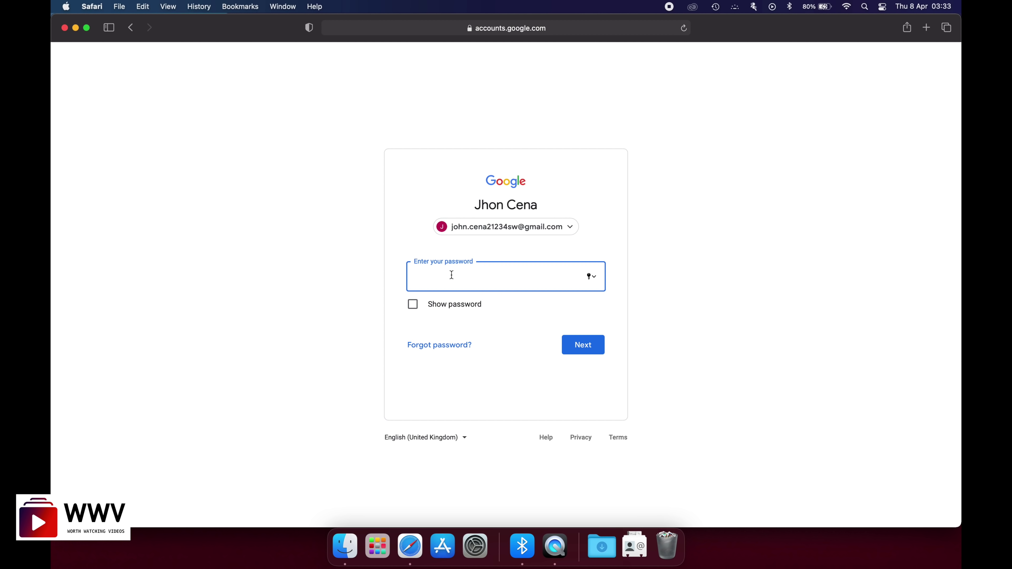
pyautogui.click(581, 342)
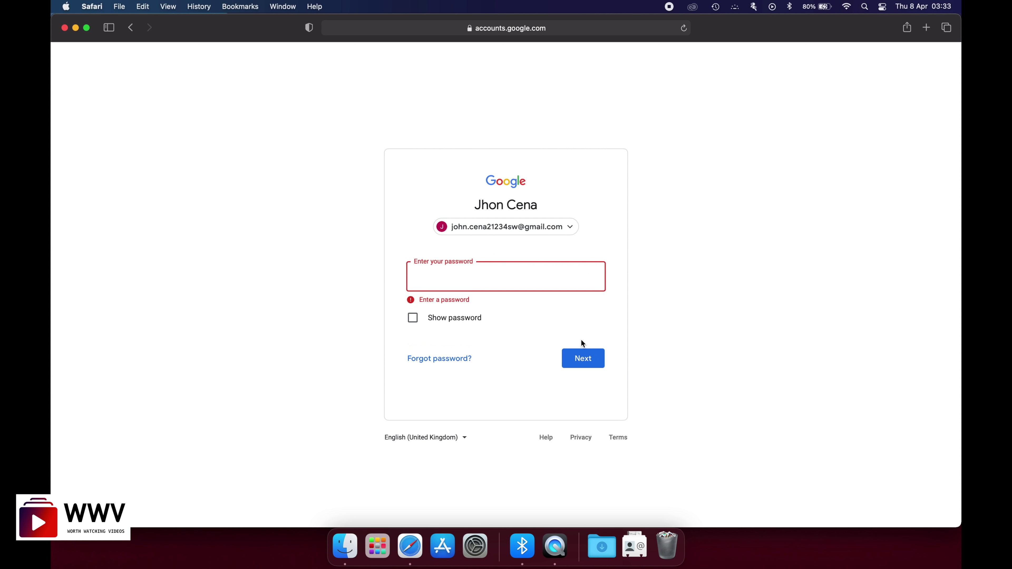